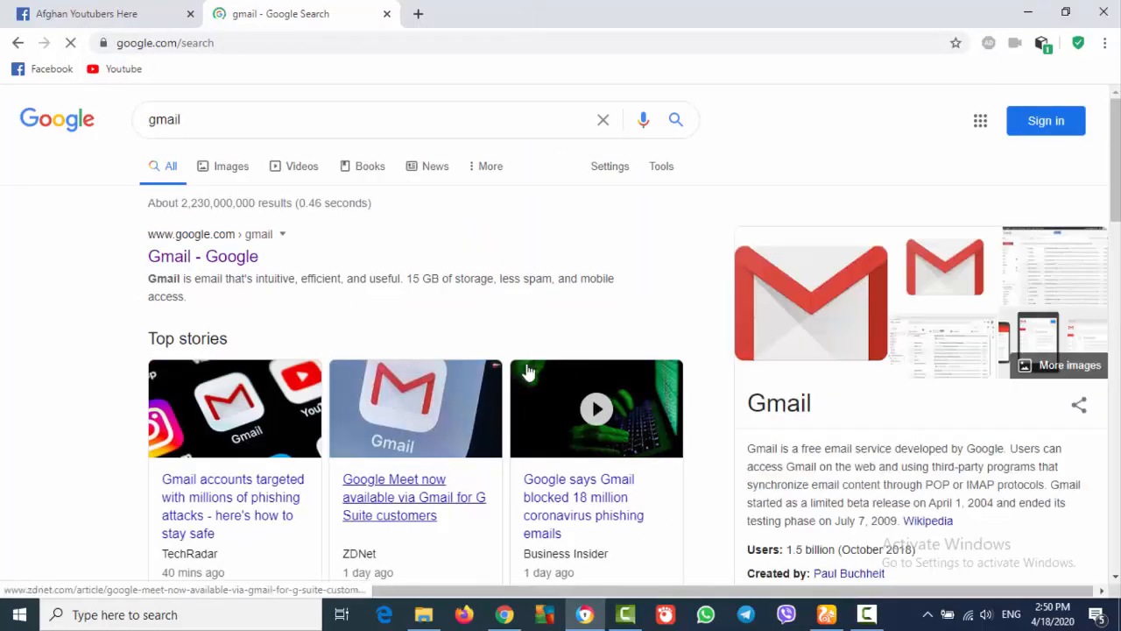
# Open the Google Accounts sign-in result and start creating a new account for personal use
pyautogui.scroll(-8, 561, 341)
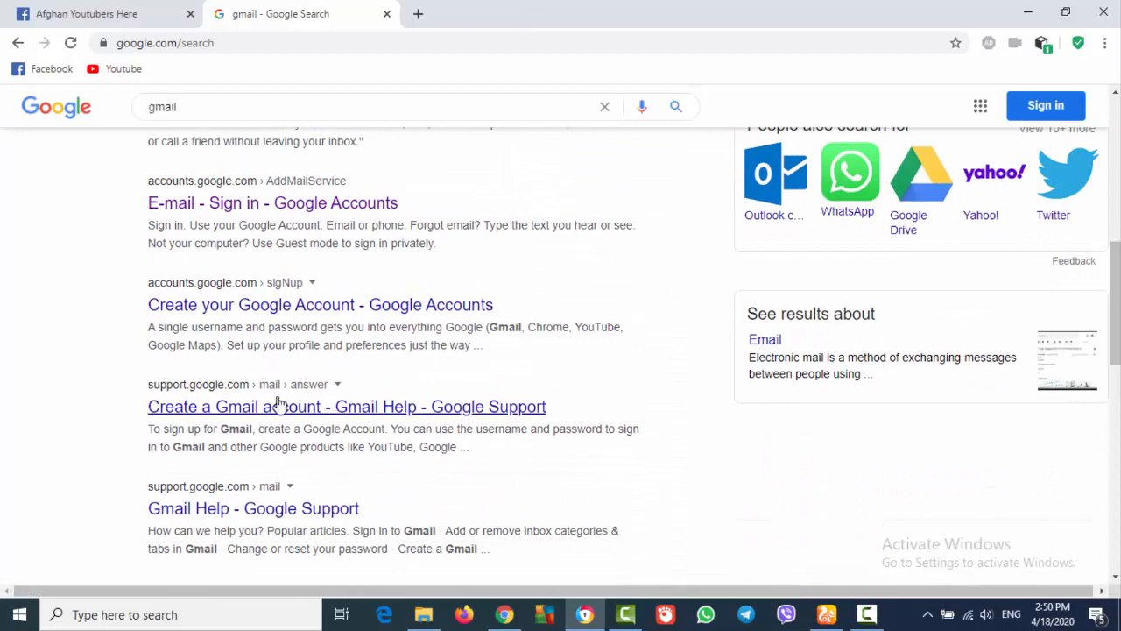
pyautogui.click(253, 211)
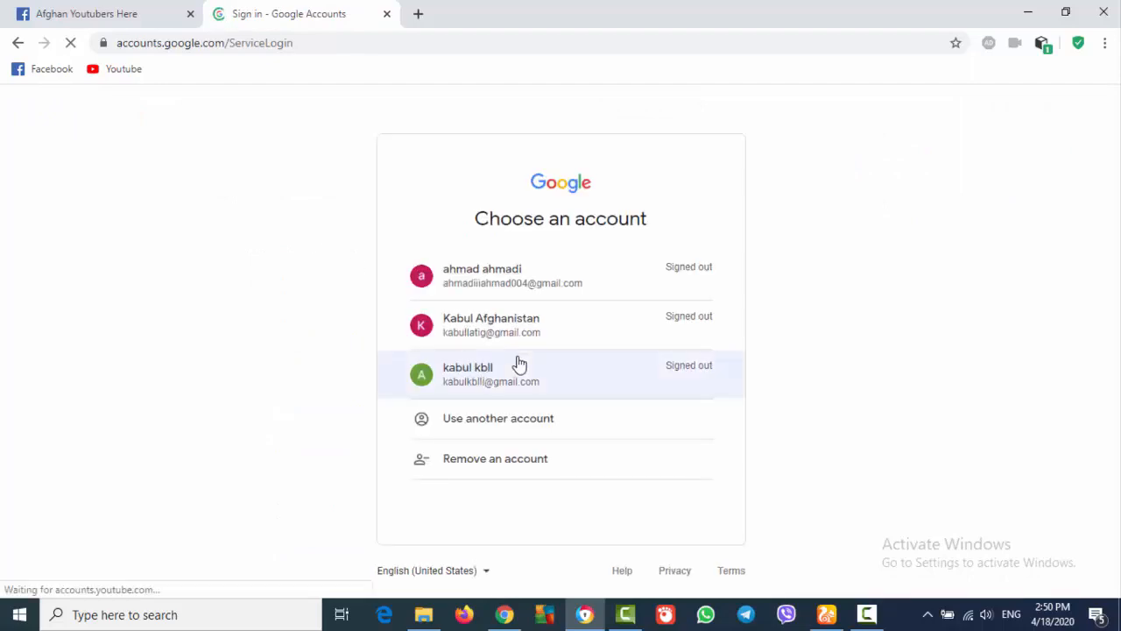
pyautogui.click(518, 424)
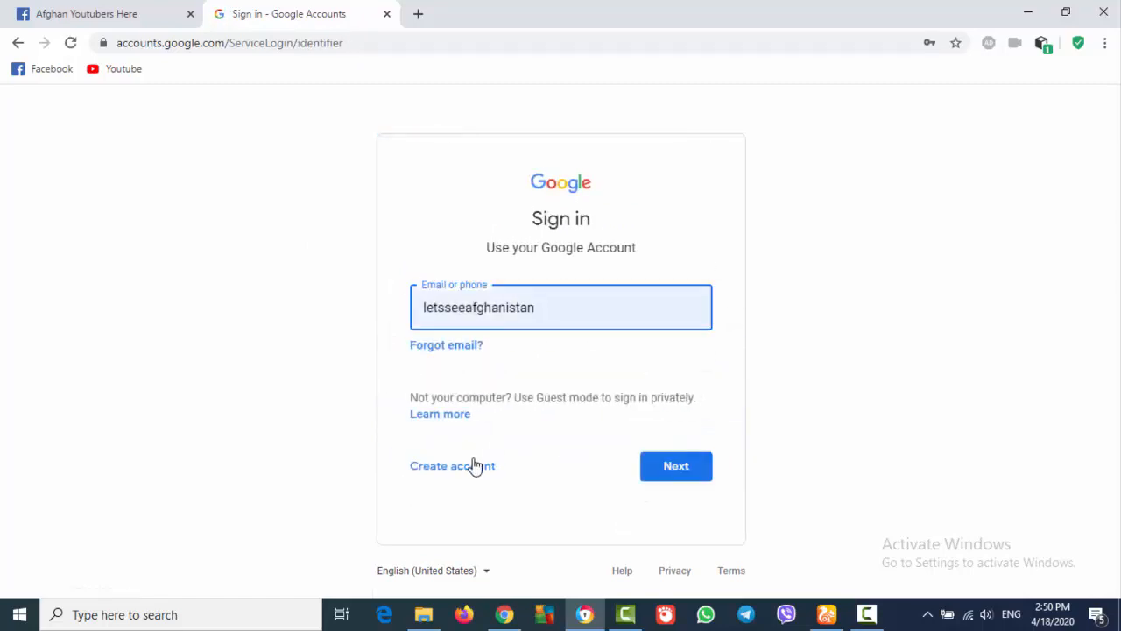
pyautogui.click(473, 469)
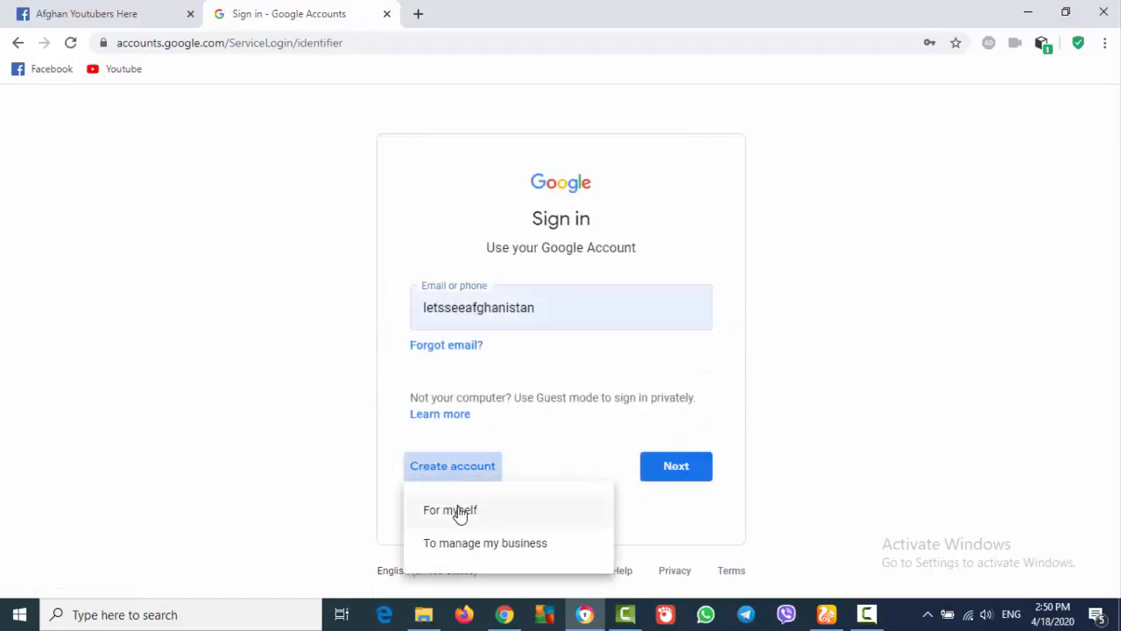
pyautogui.click(458, 512)
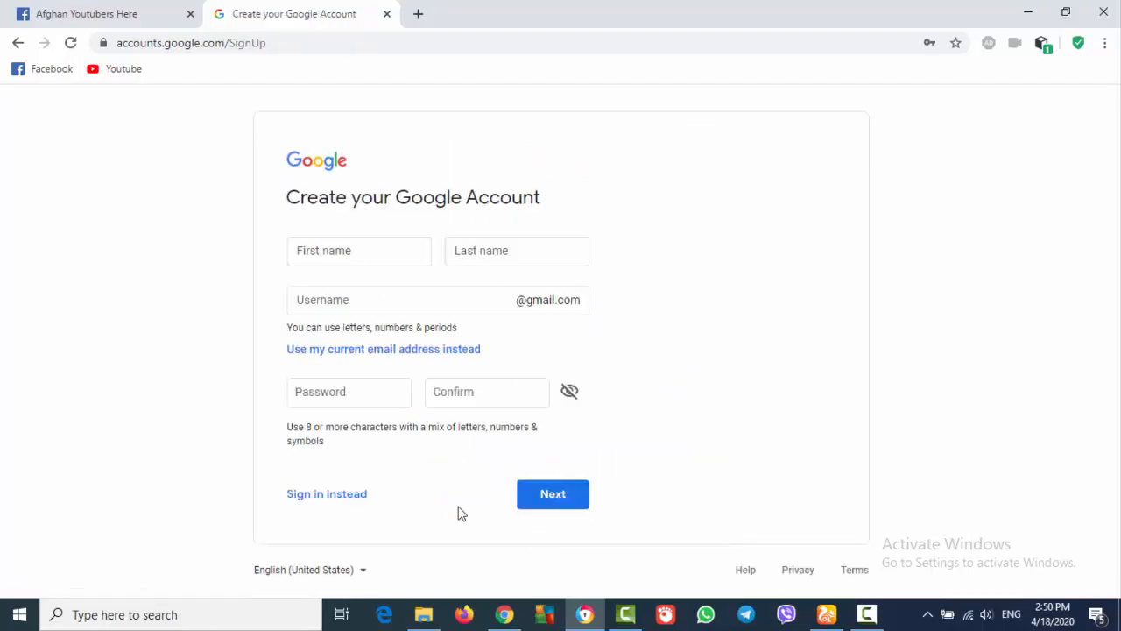
# Enter the first and last name, a Gmail username and a password with confirmation, then submit
pyautogui.click(395, 241)
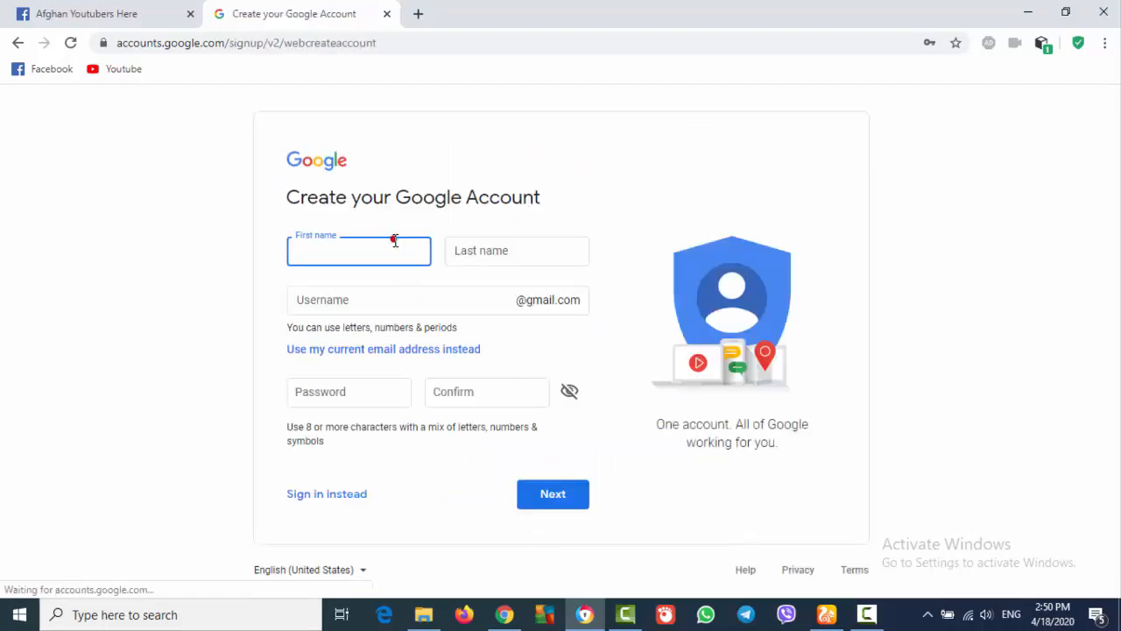
pyautogui.write('kh')
pyautogui.click(502, 244)
pyautogui.write('jan')
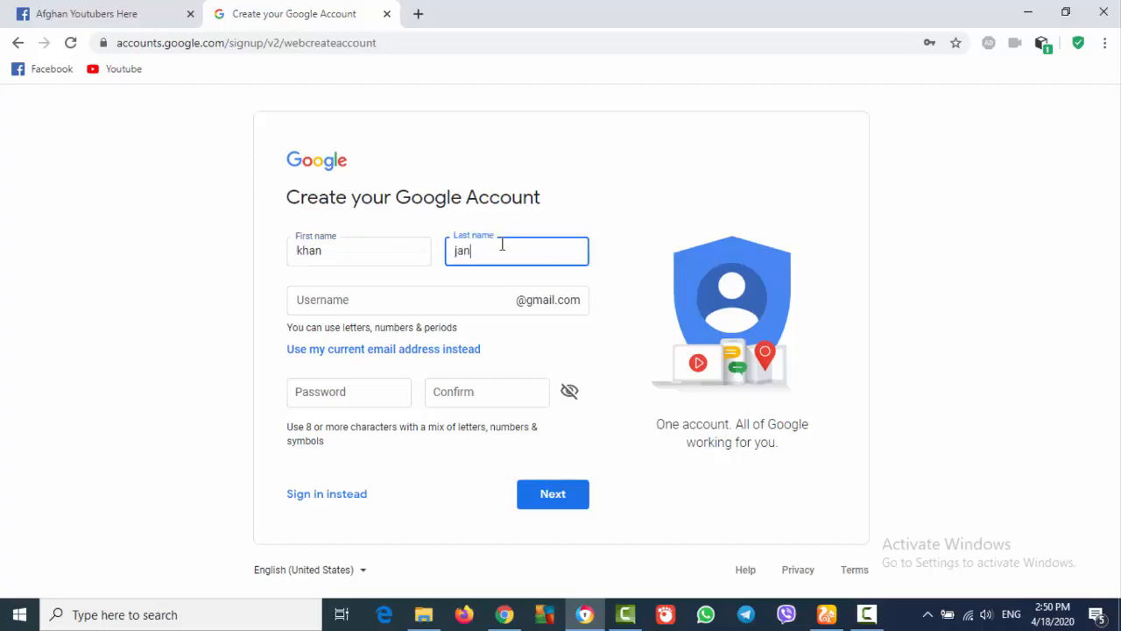
pyautogui.click(453, 310)
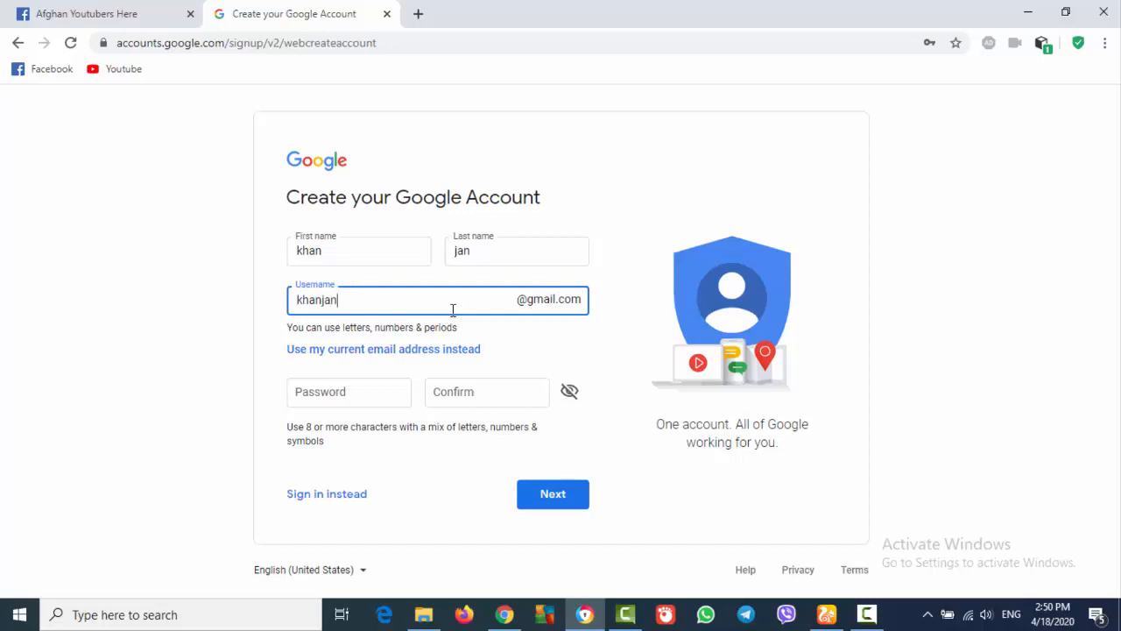
pyautogui.click(361, 395)
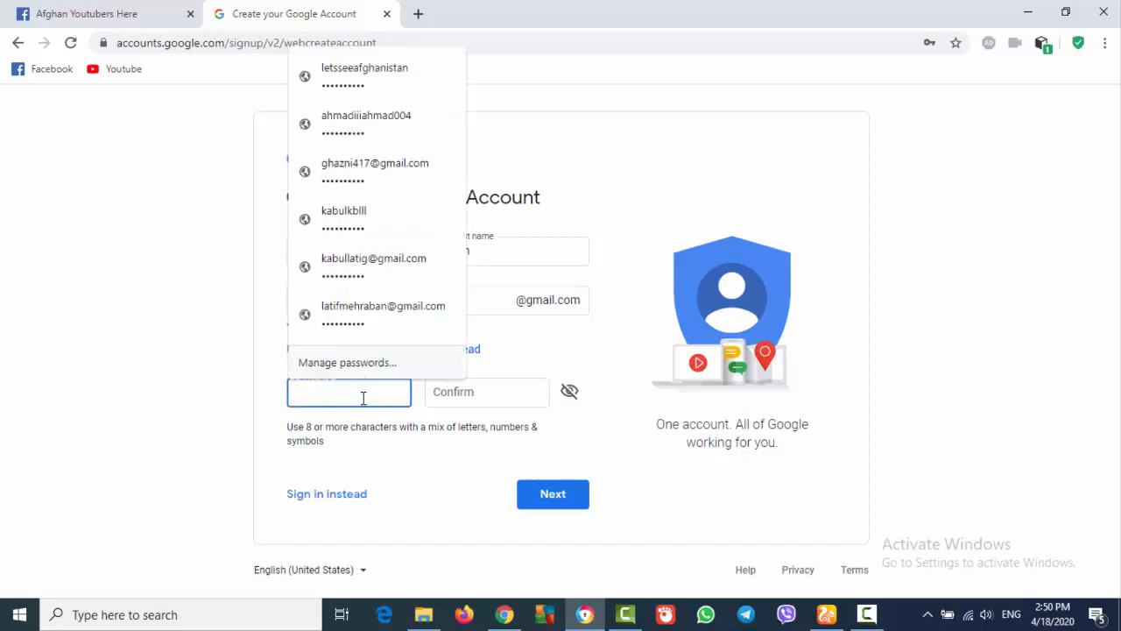
pyautogui.write('••')
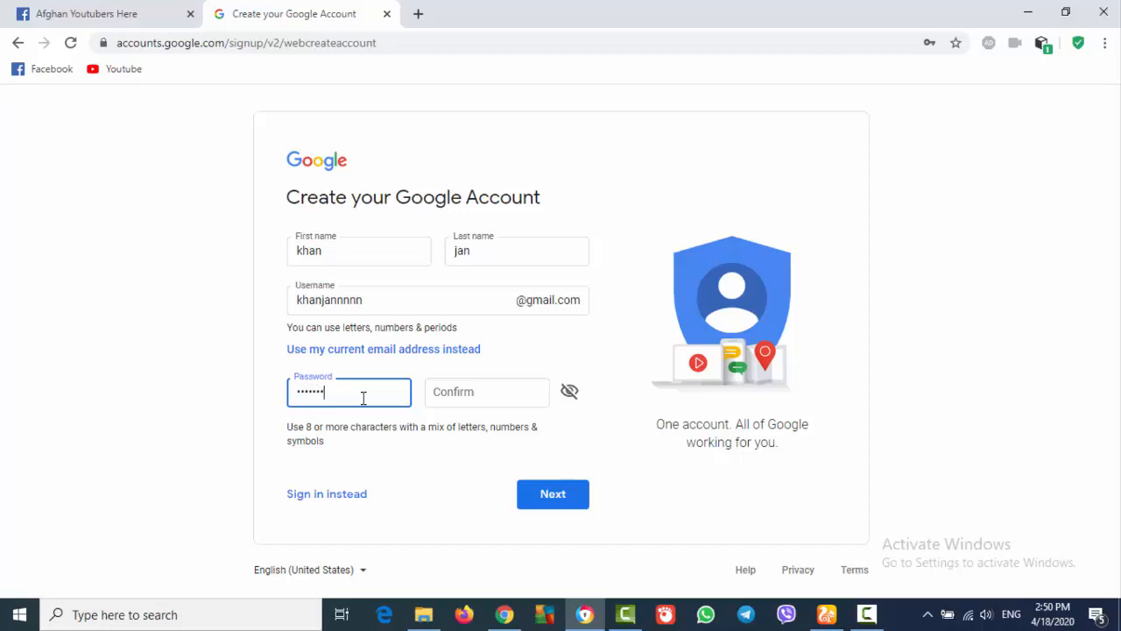
pyautogui.press('Tab')
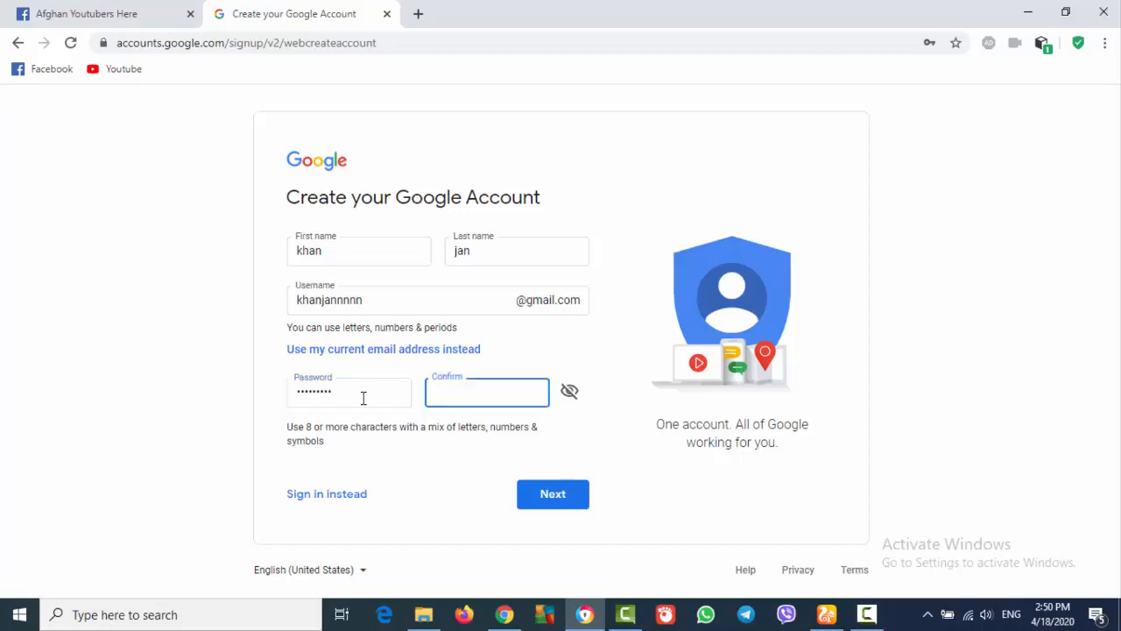
pyautogui.write('•••••')
pyautogui.click(571, 504)
# Re-enter the password confirmation and lengthen the taken username with 'nn' until the form is accepted
pyautogui.click(512, 406)
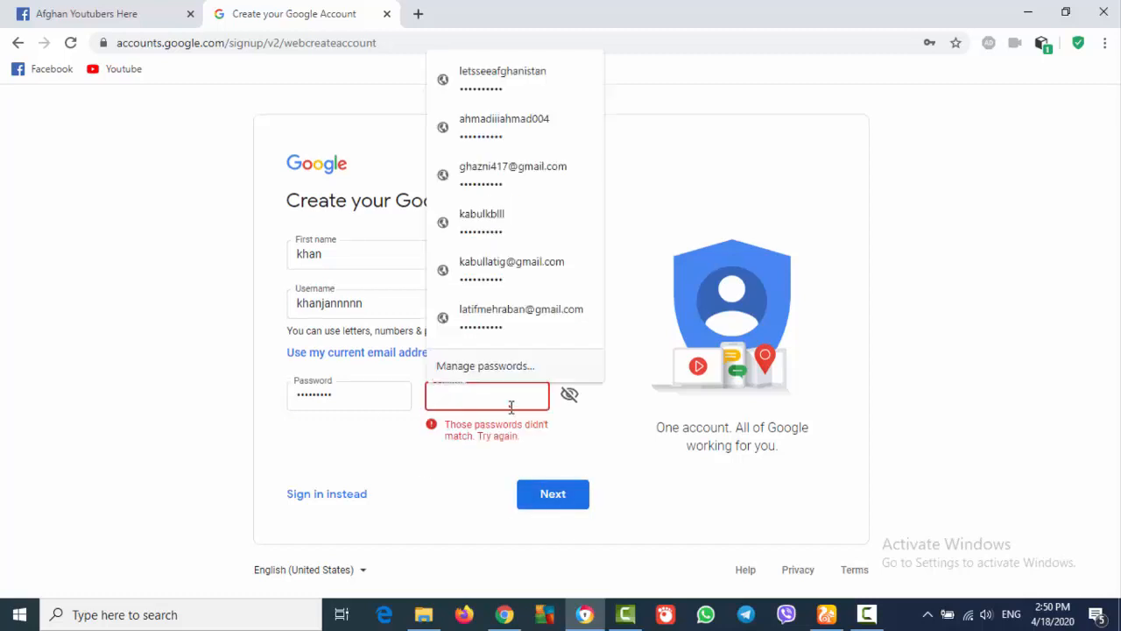
pyautogui.write('•••••••')
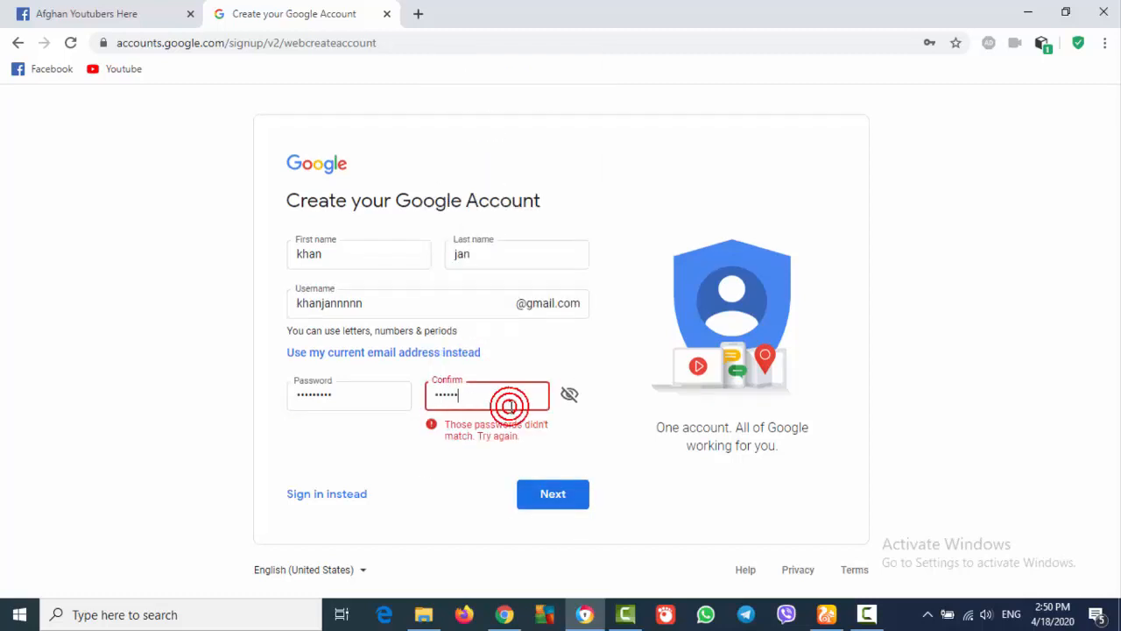
pyautogui.write('••')
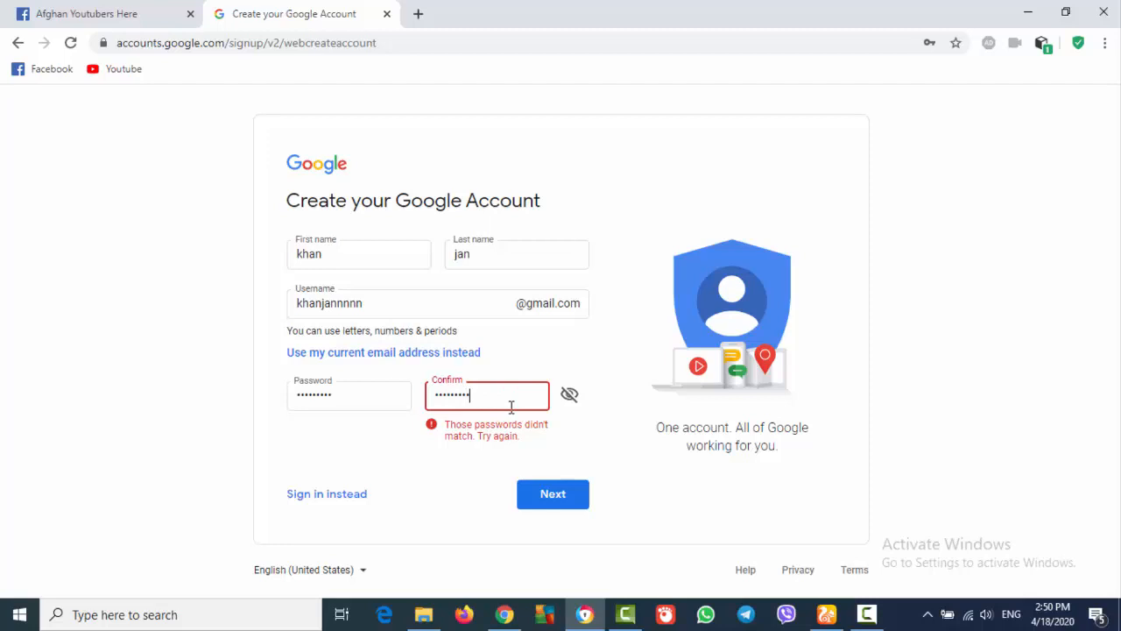
pyautogui.click(554, 493)
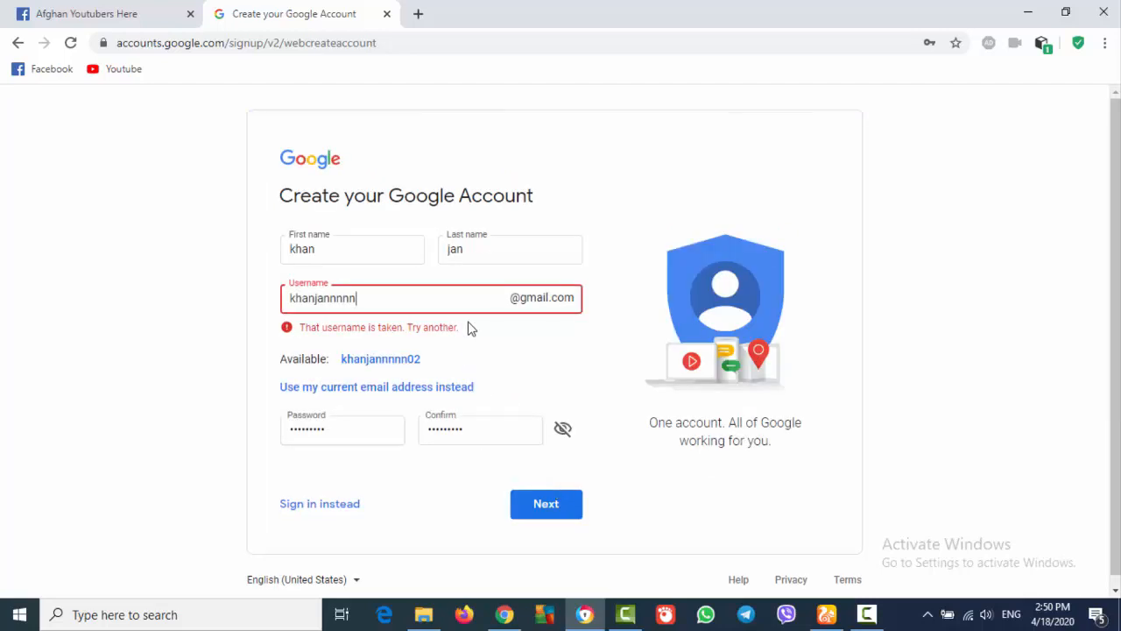
pyautogui.click(565, 513)
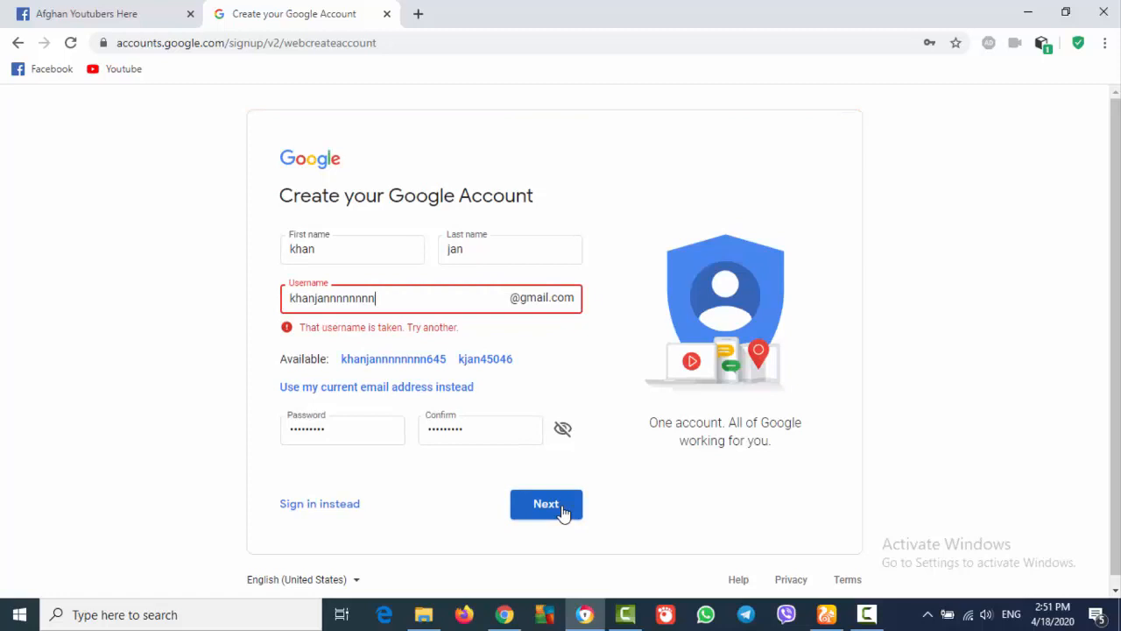
pyautogui.click(546, 503)
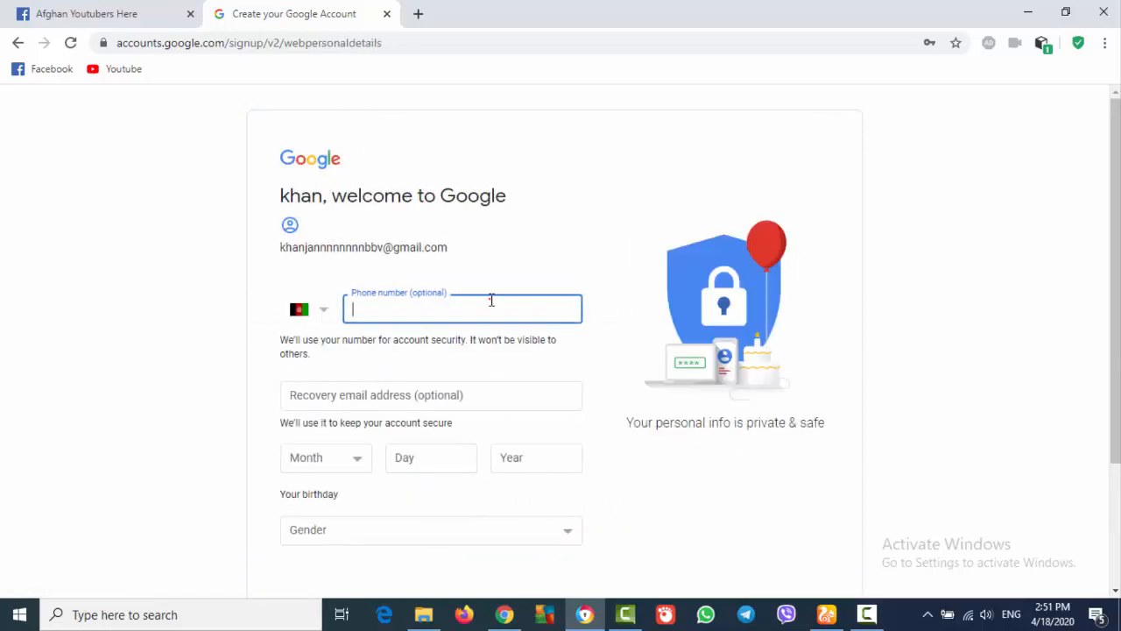
# Enter a recovery email address on the welcome form
pyautogui.moveTo(1116, 308); pyautogui.dragTo(1117, 429)
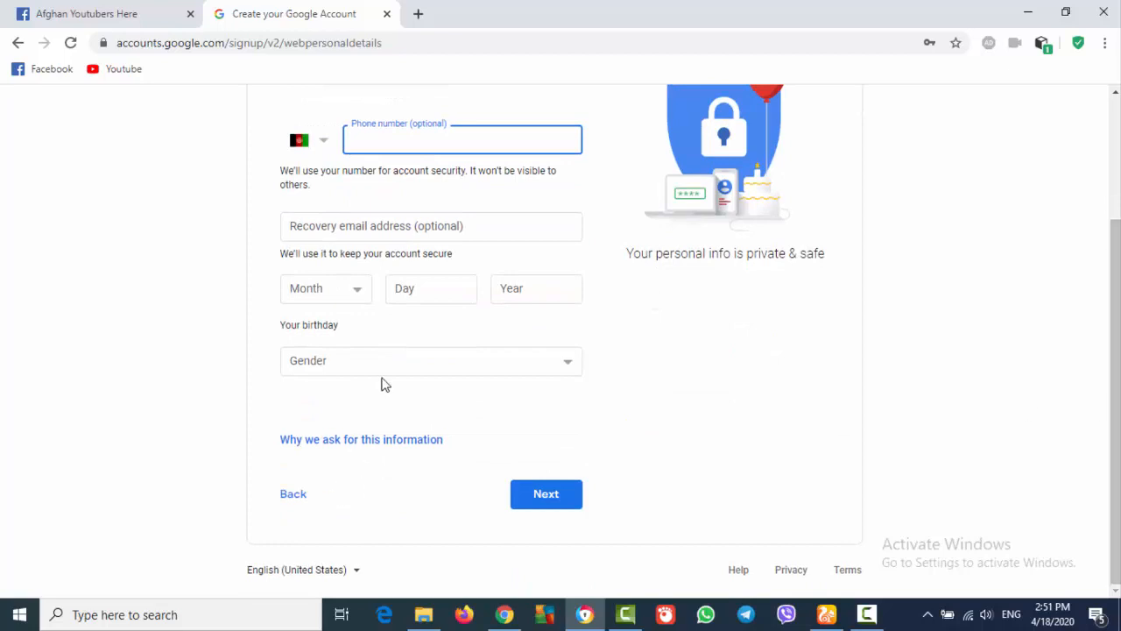
pyautogui.click(514, 225)
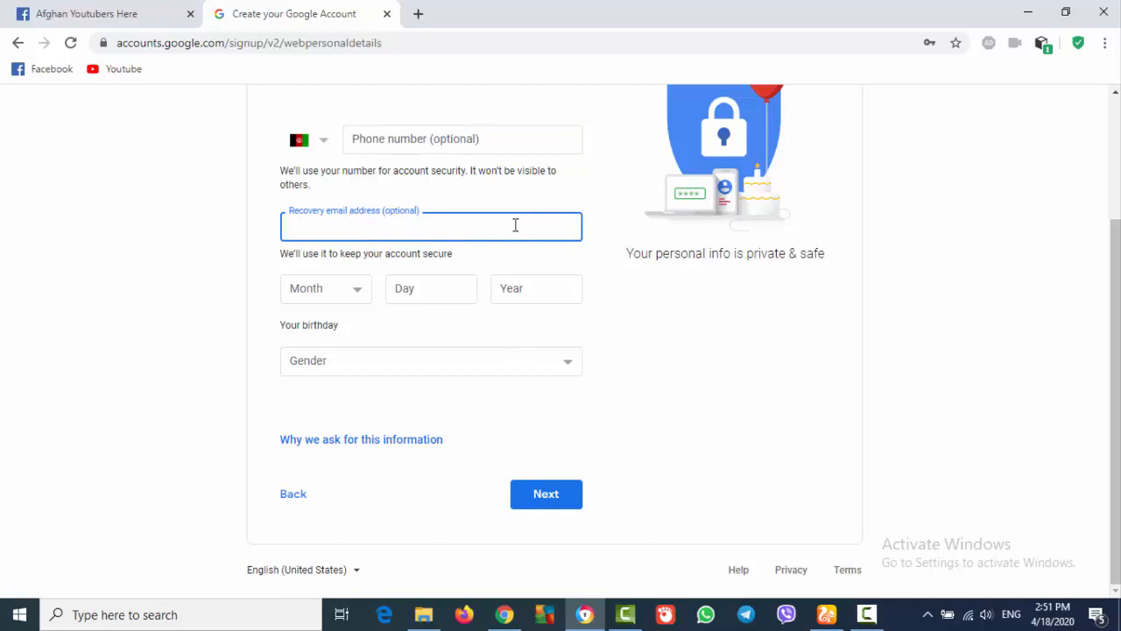
pyautogui.click(349, 298)
pyautogui.click(331, 341)
pyautogui.click(431, 293)
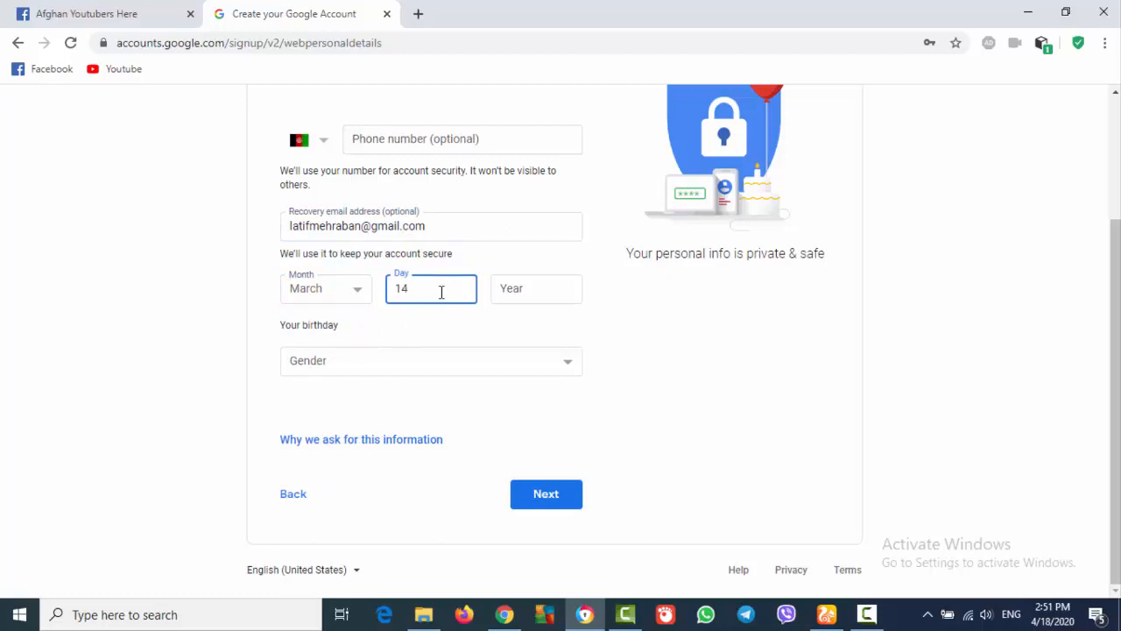
pyautogui.click(523, 287)
pyautogui.write('2005')
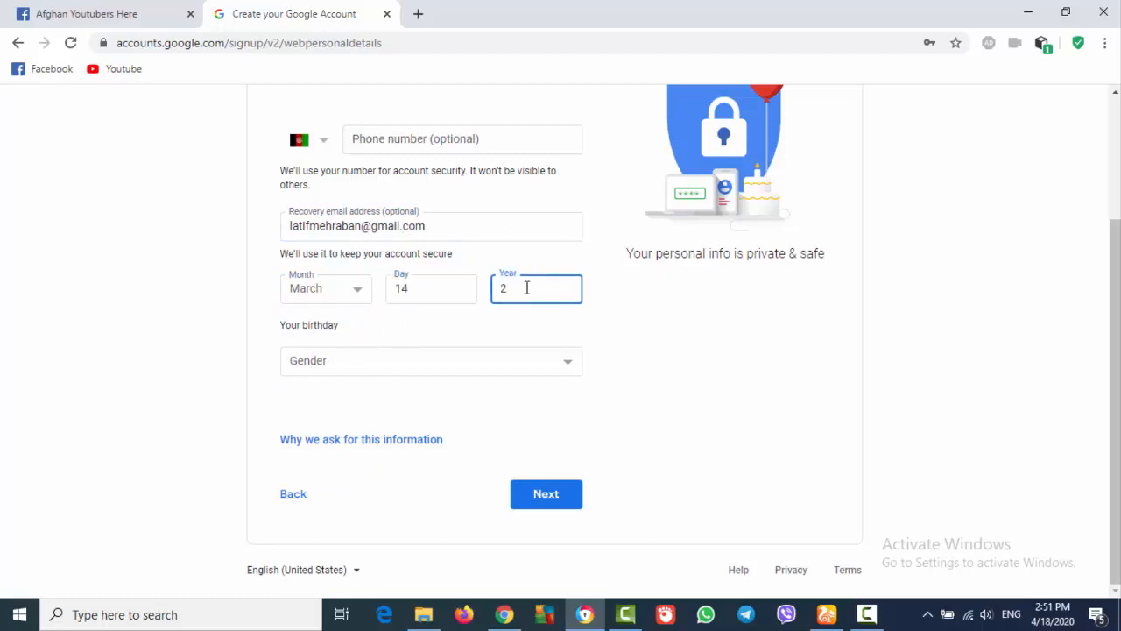
pyautogui.click(548, 369)
pyautogui.click(503, 400)
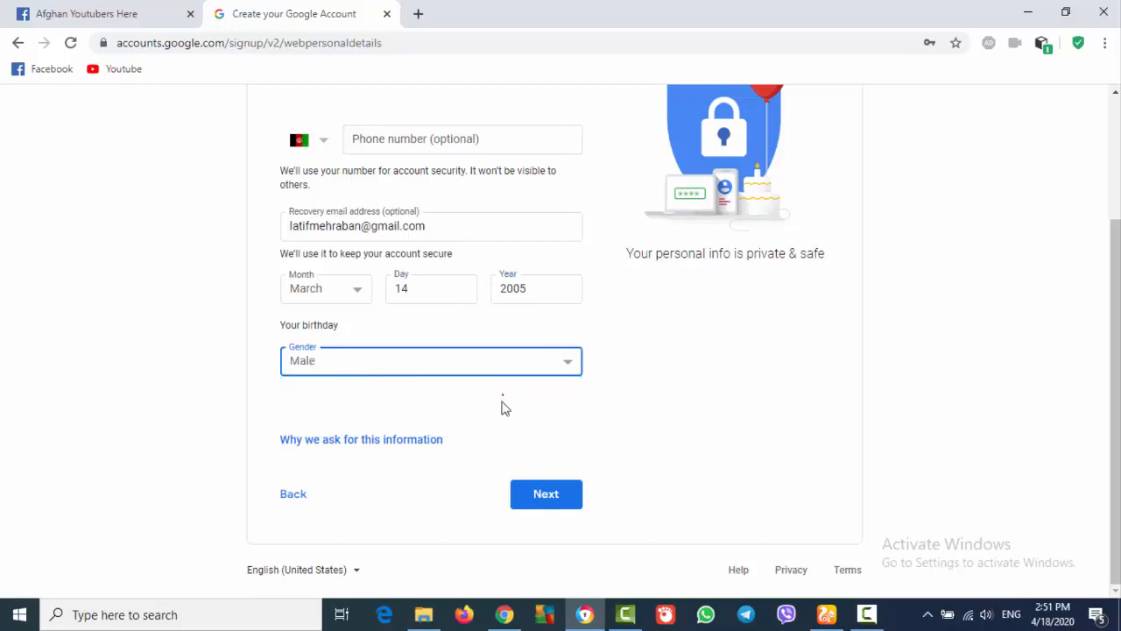
pyautogui.click(548, 495)
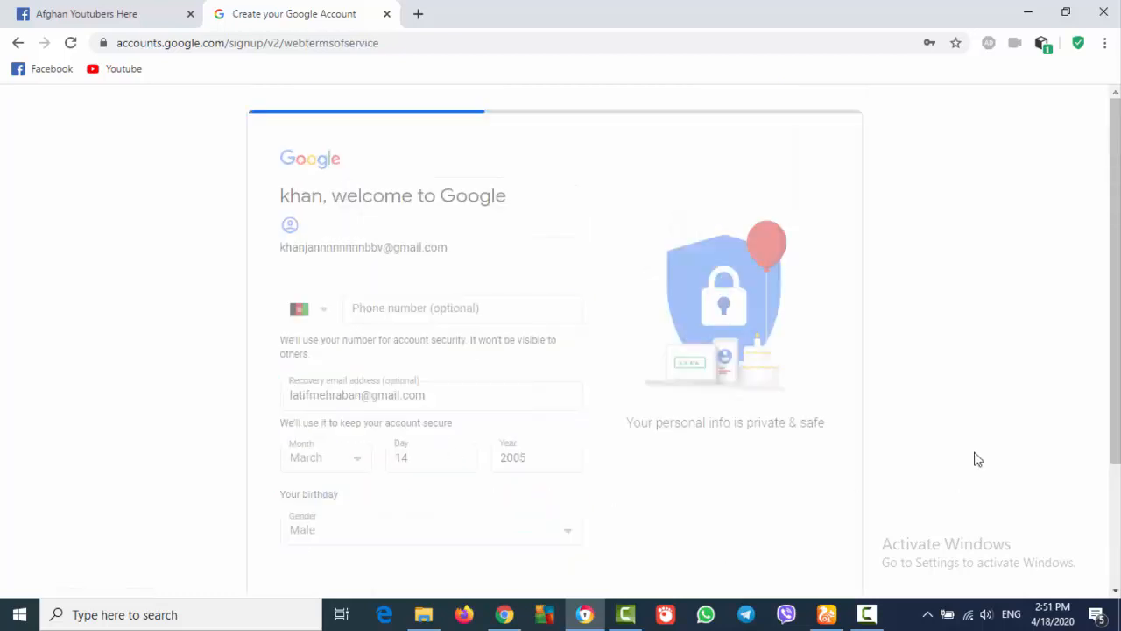
# Save the new password in Chrome and agree to the privacy terms to finish the account
pyautogui.click(876, 311)
pyautogui.moveTo(1116, 219); pyautogui.dragTo(1076, 570)
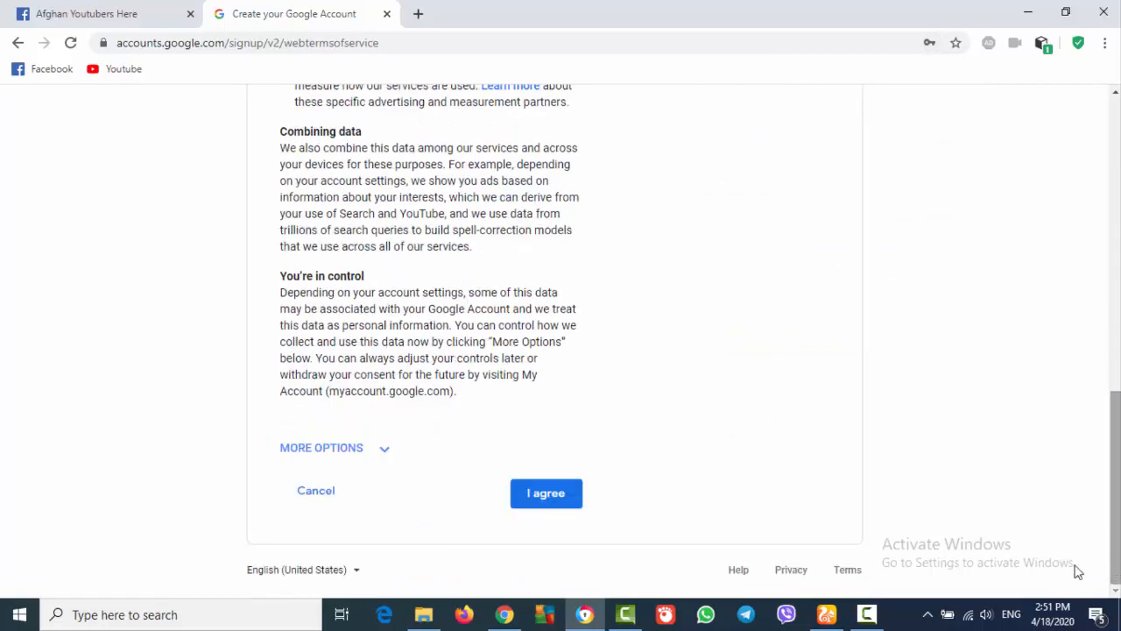
pyautogui.click(561, 495)
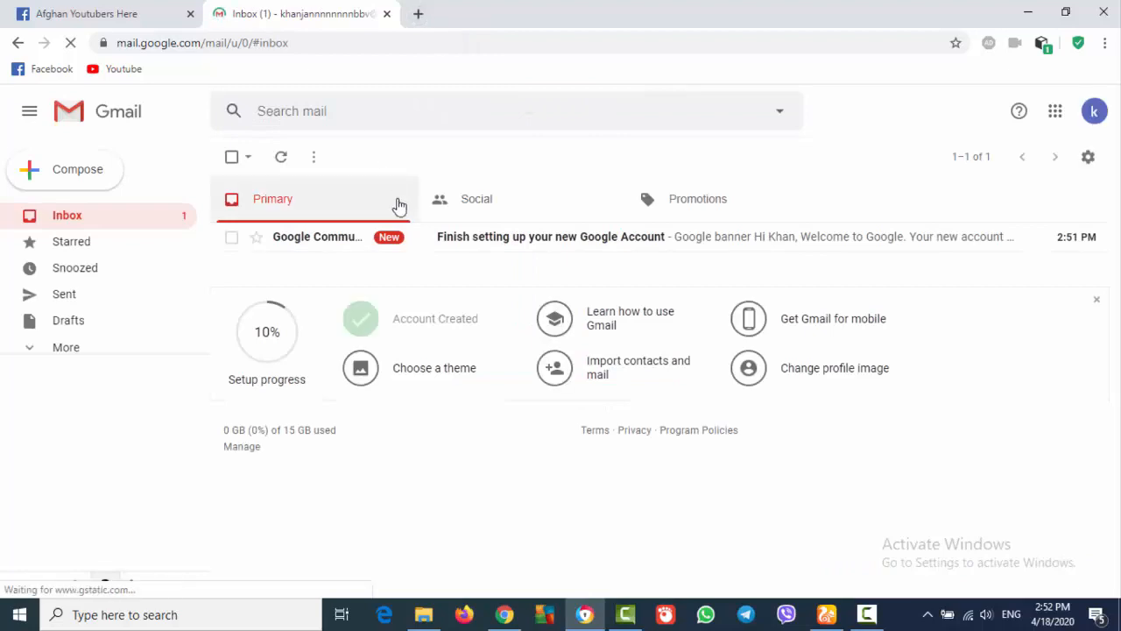
pyautogui.click(419, 14)
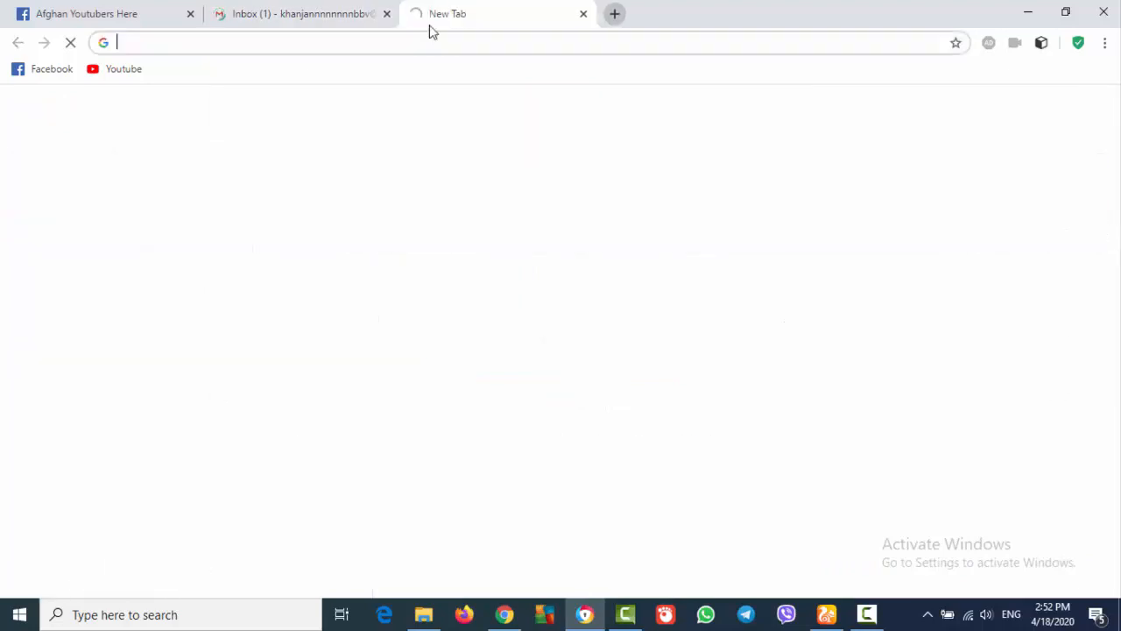
pyautogui.write('w')
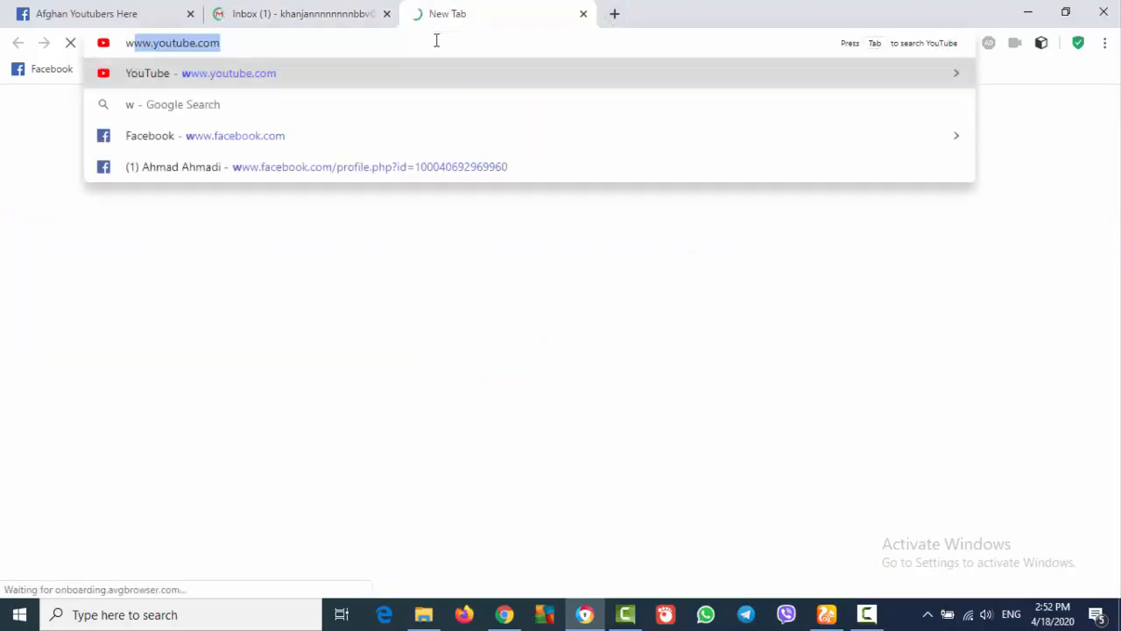
pyautogui.write('ww.')
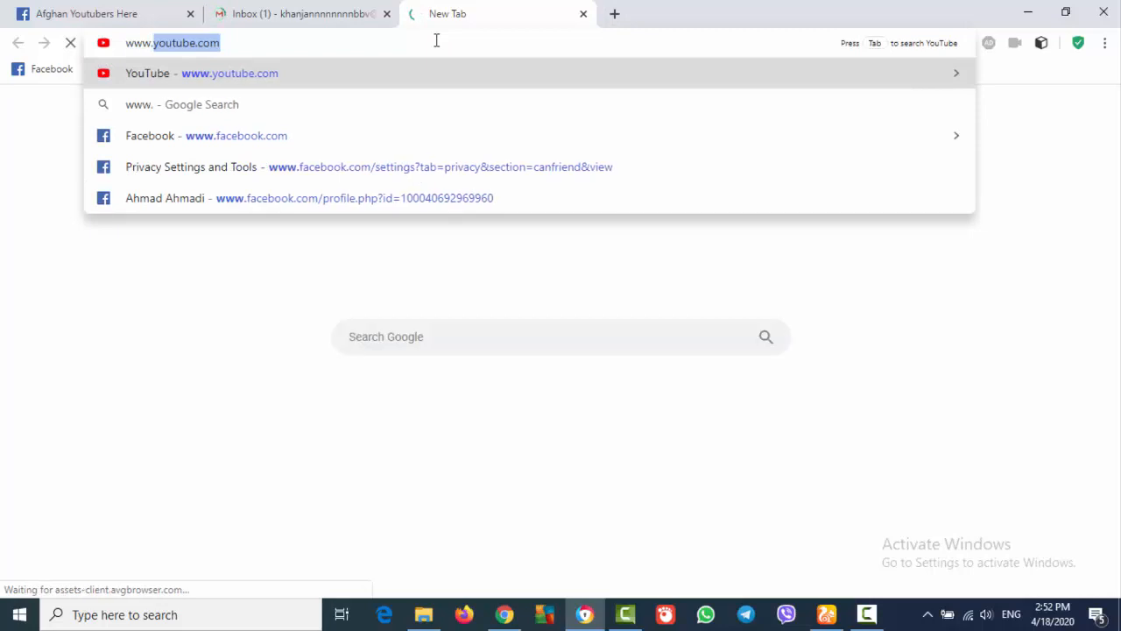
pyautogui.write('blogger.com')
pyautogui.press('Return')
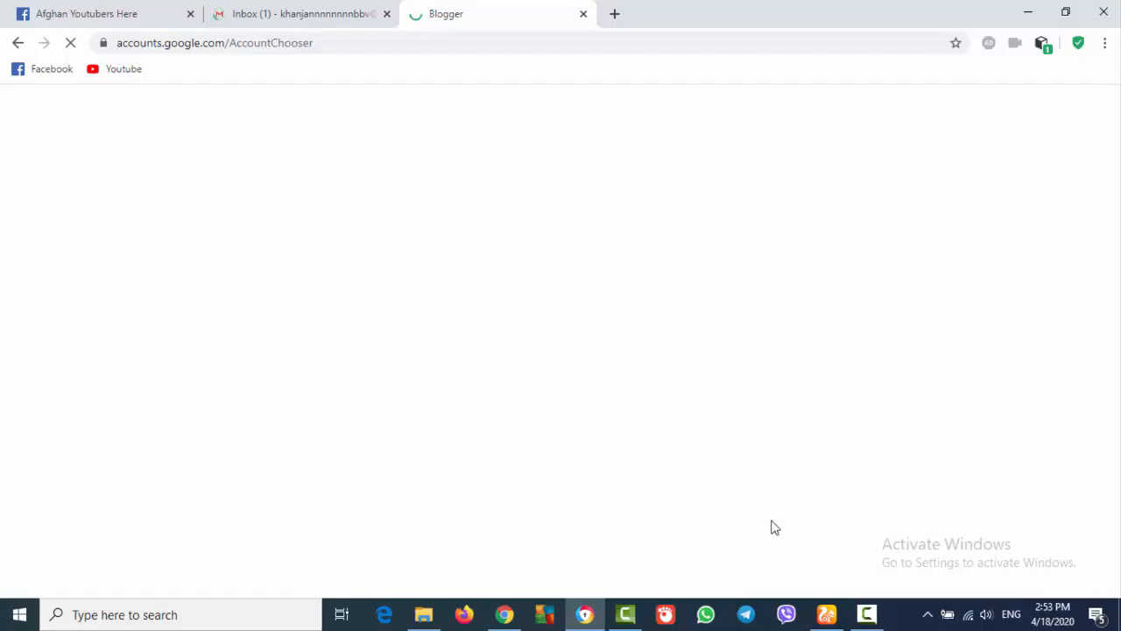
# Choose the newly created account in the account chooser and sign in with its password
pyautogui.click(865, 615)
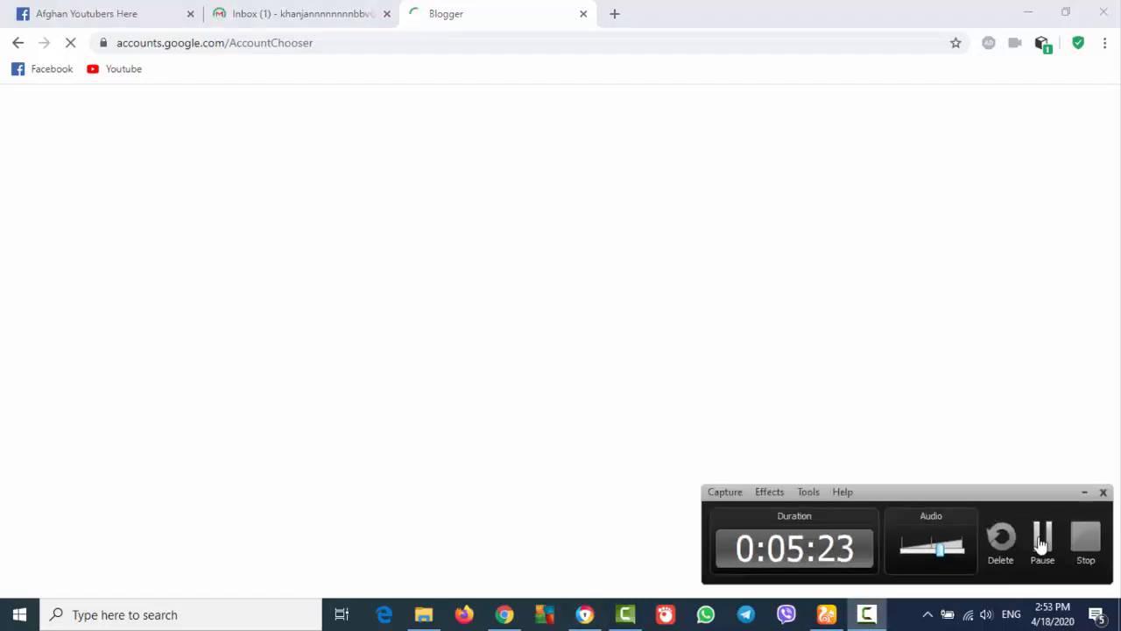
pyautogui.click(1040, 540)
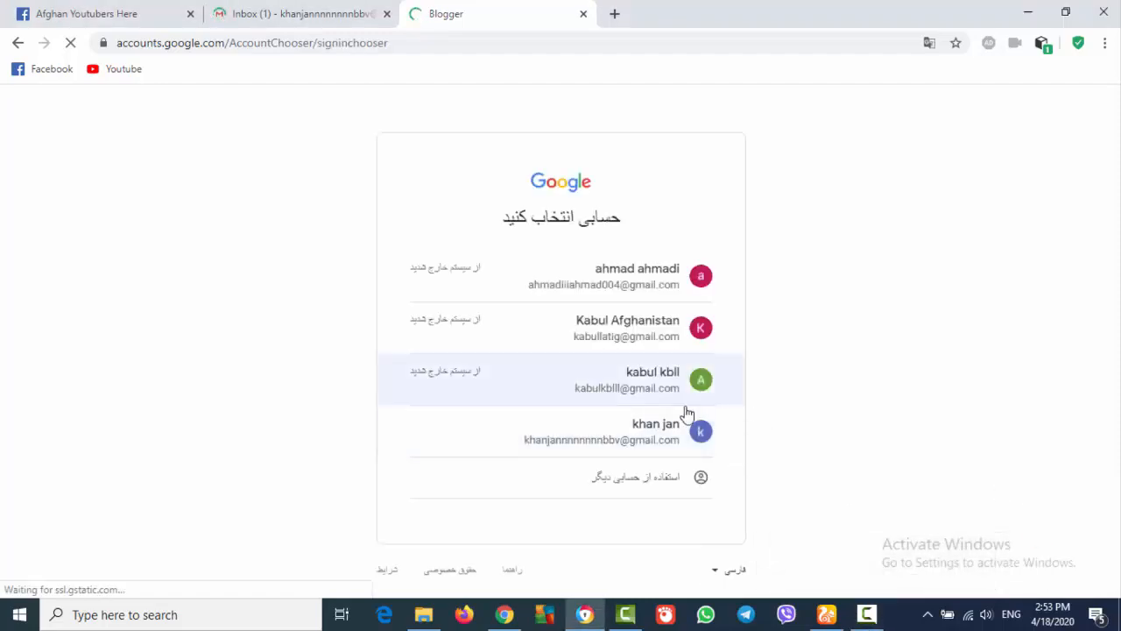
pyautogui.click(652, 436)
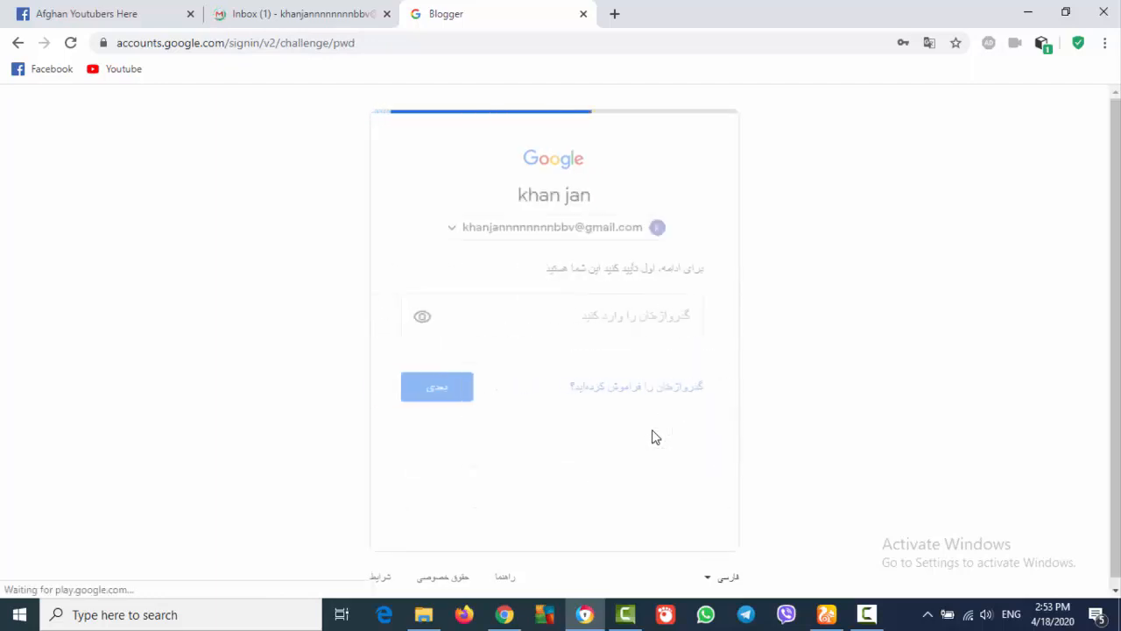
pyautogui.click(667, 340)
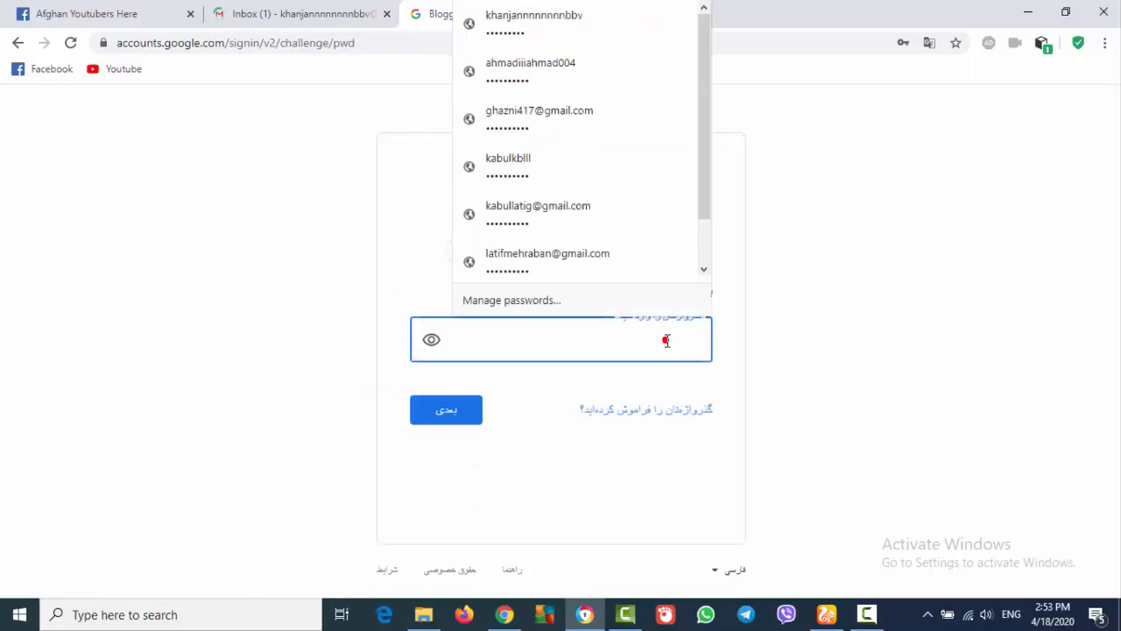
pyautogui.write('•')
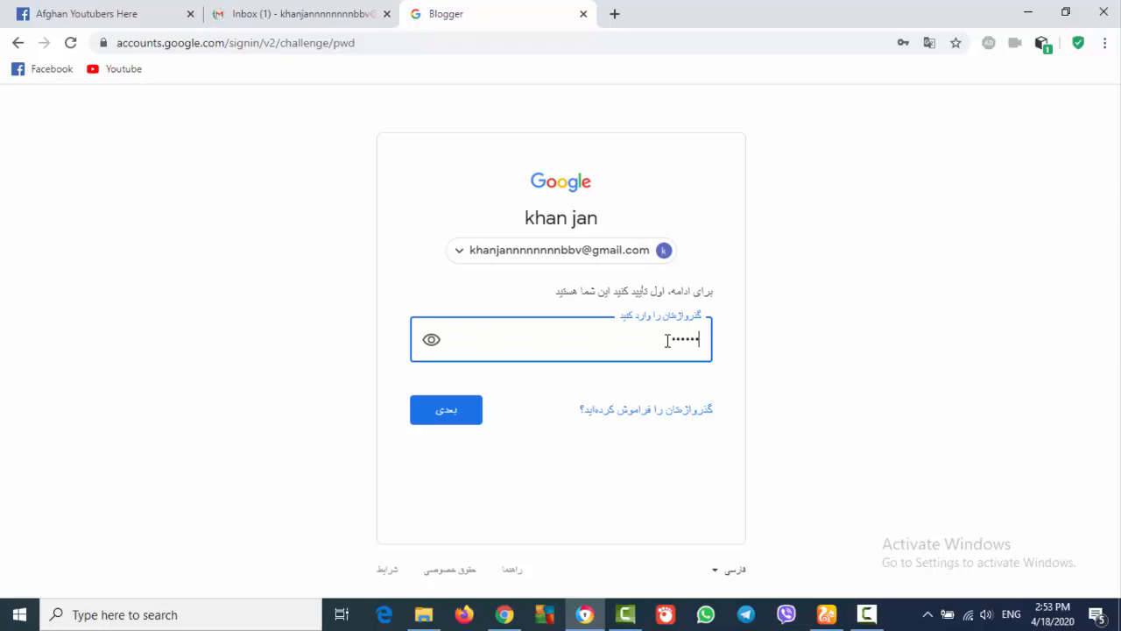
pyautogui.click(449, 411)
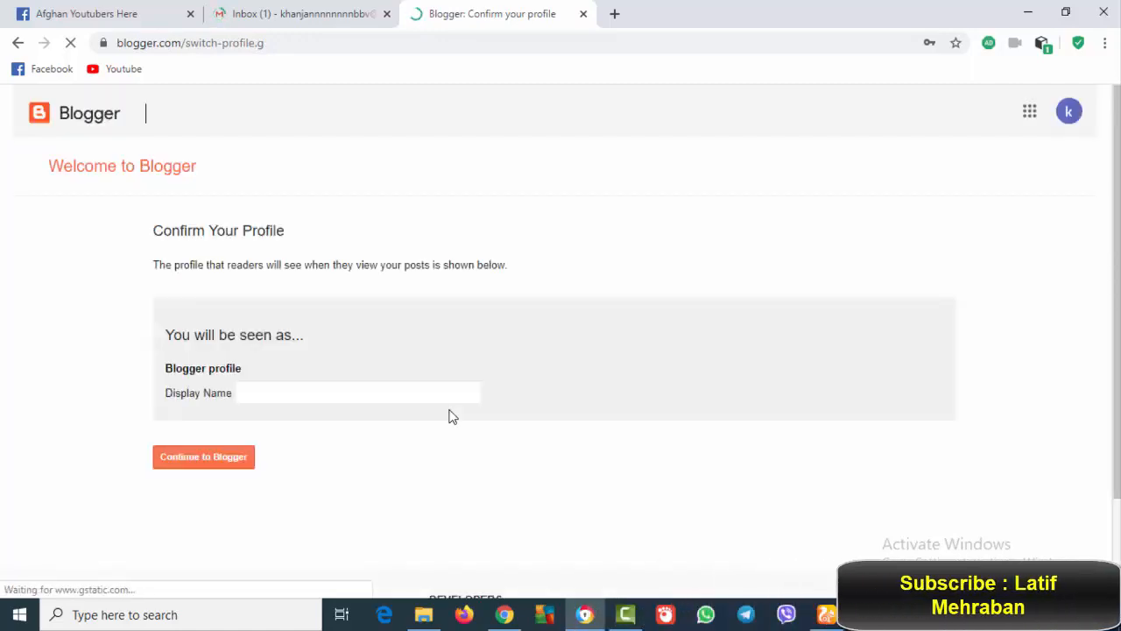
# Enter a Blogger display name and let Chrome save the sign-in password
pyautogui.click(421, 388)
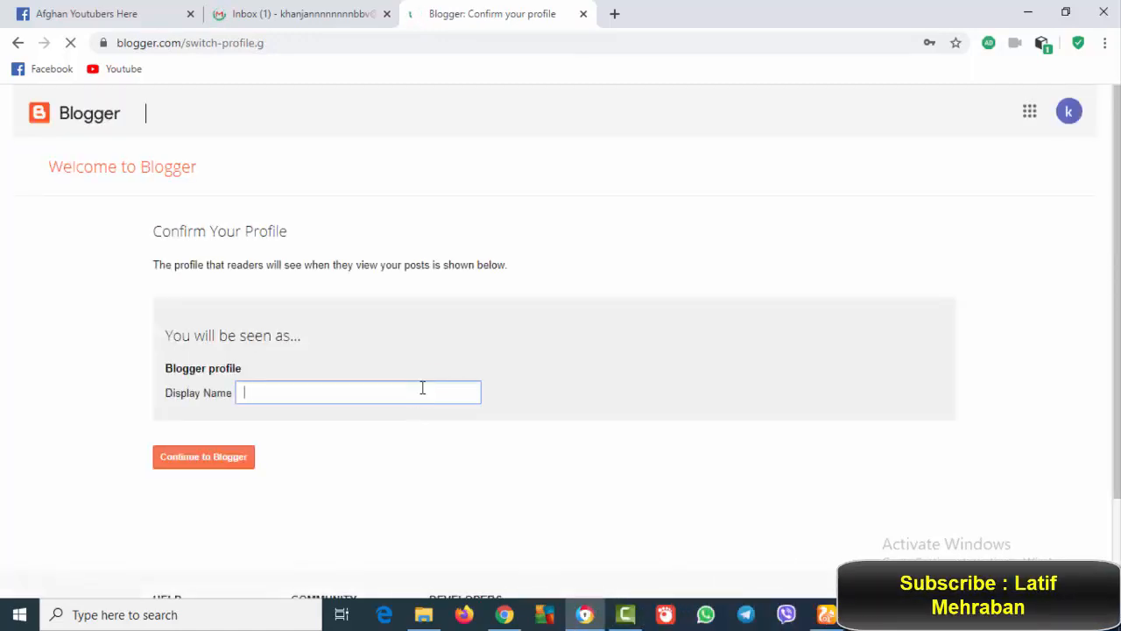
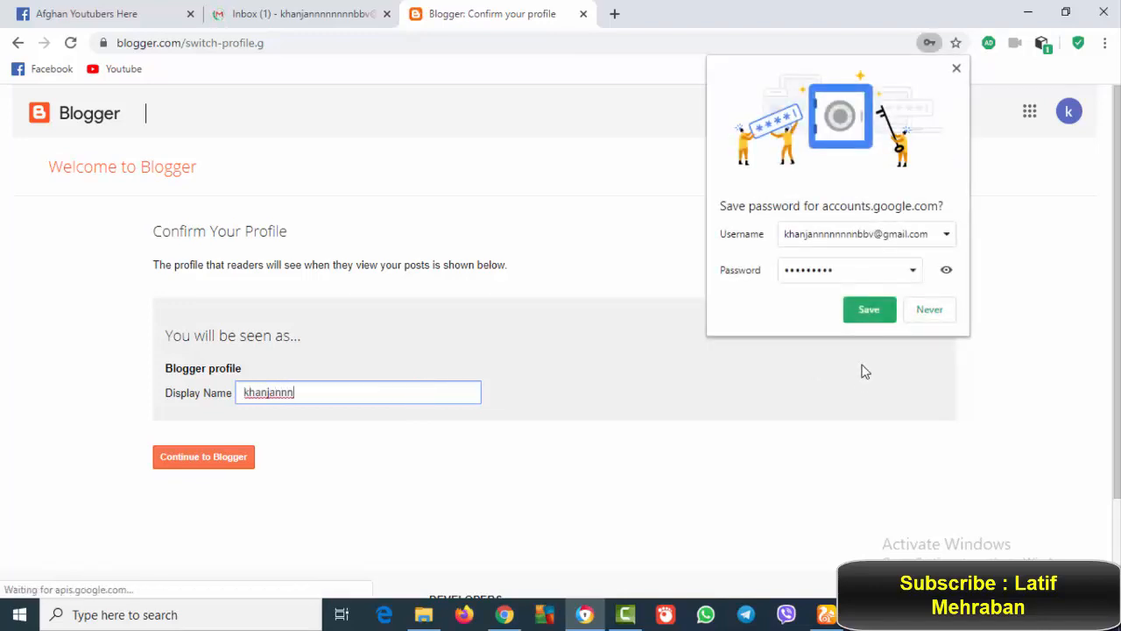
pyautogui.click(868, 310)
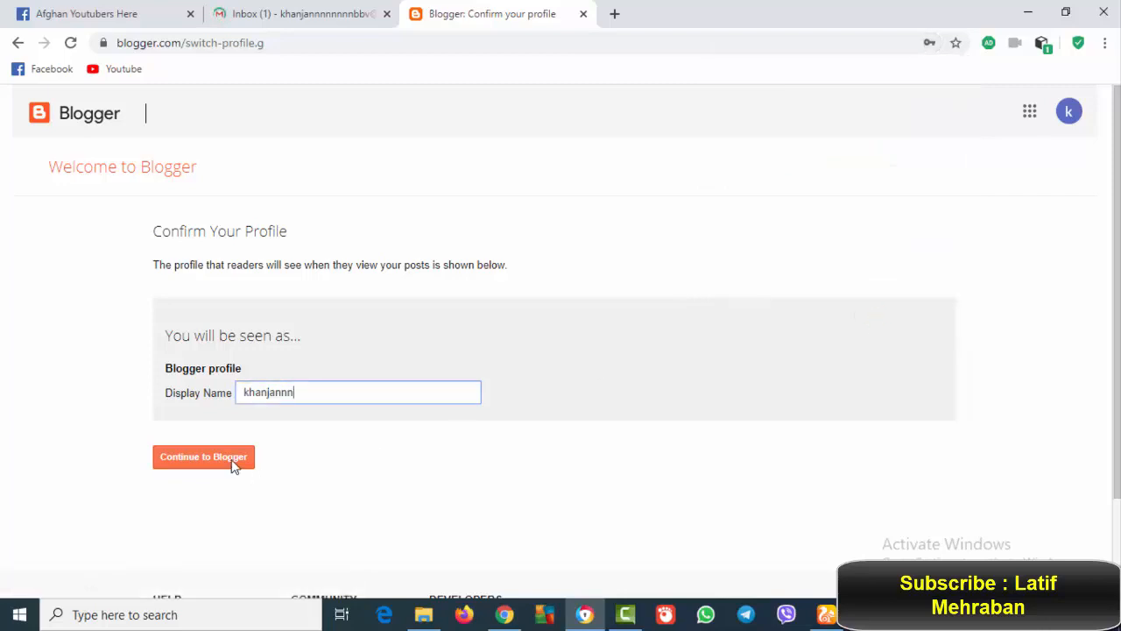
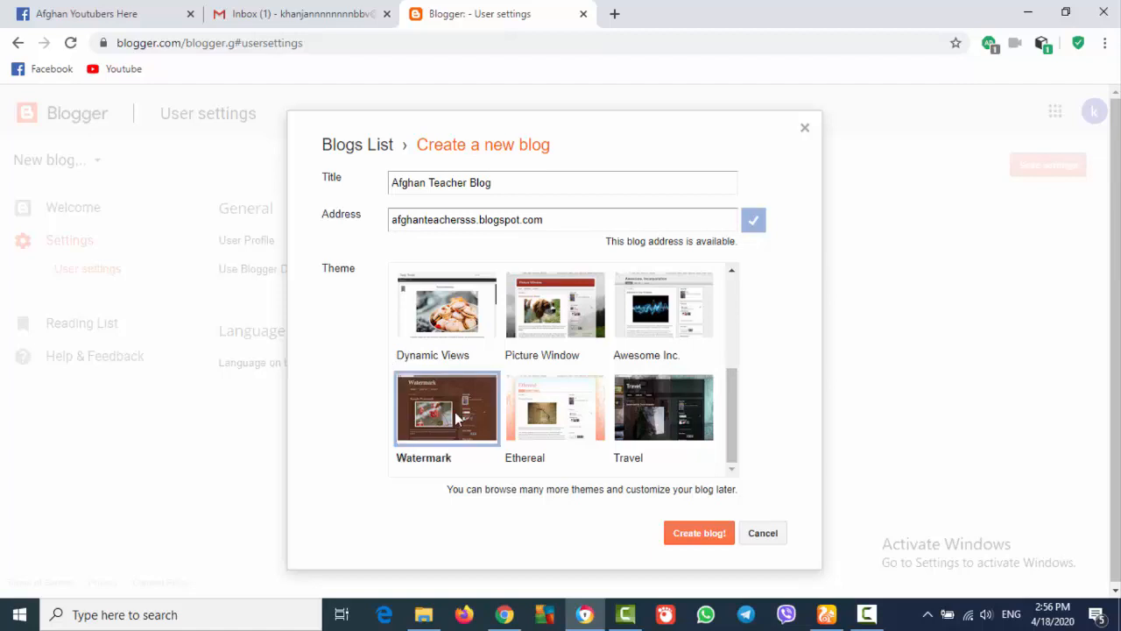
# Pick the Awesome Inc. theme and create the Afghan Teacher Blog
pyautogui.click(670, 322)
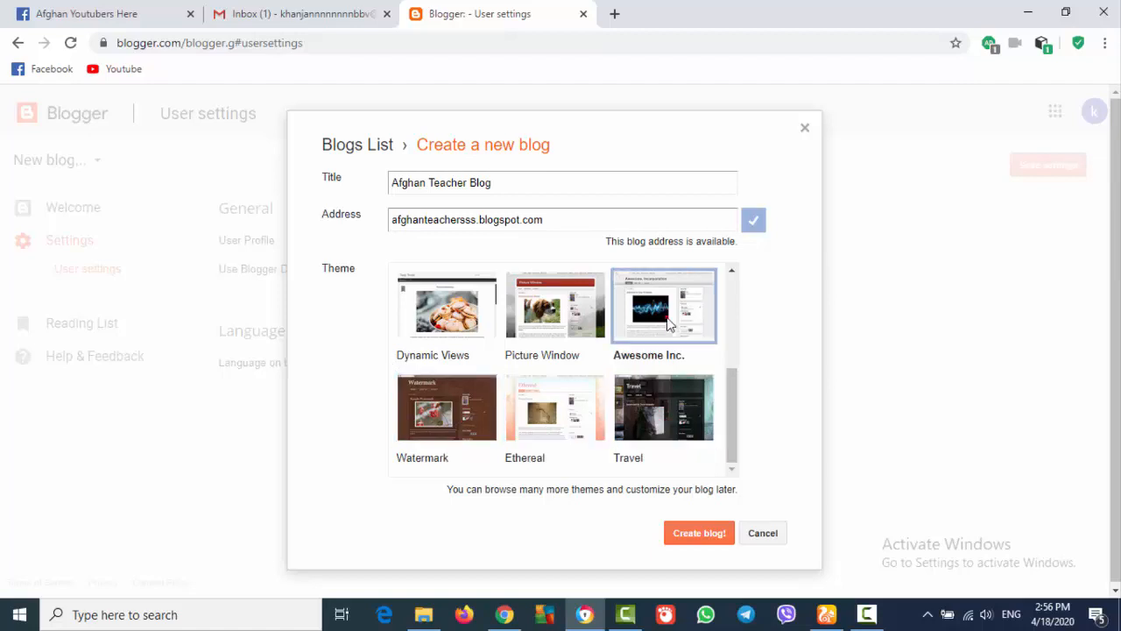
pyautogui.click(698, 533)
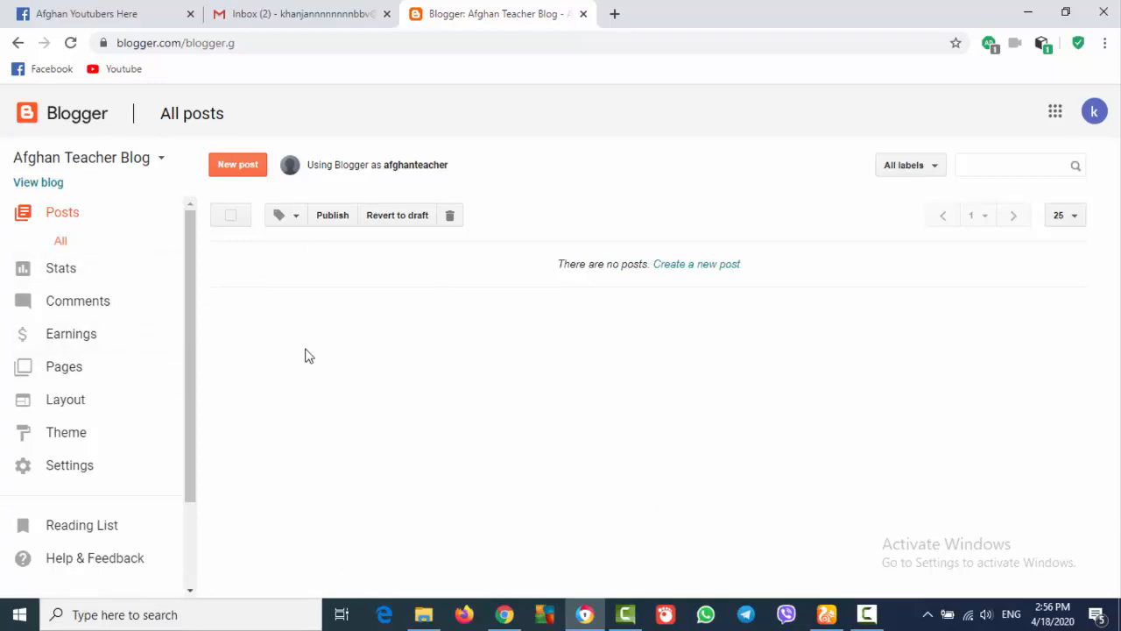
# Start a new post titled 'Afghanistan' and place the cursor in the empty body
pyautogui.click(247, 172)
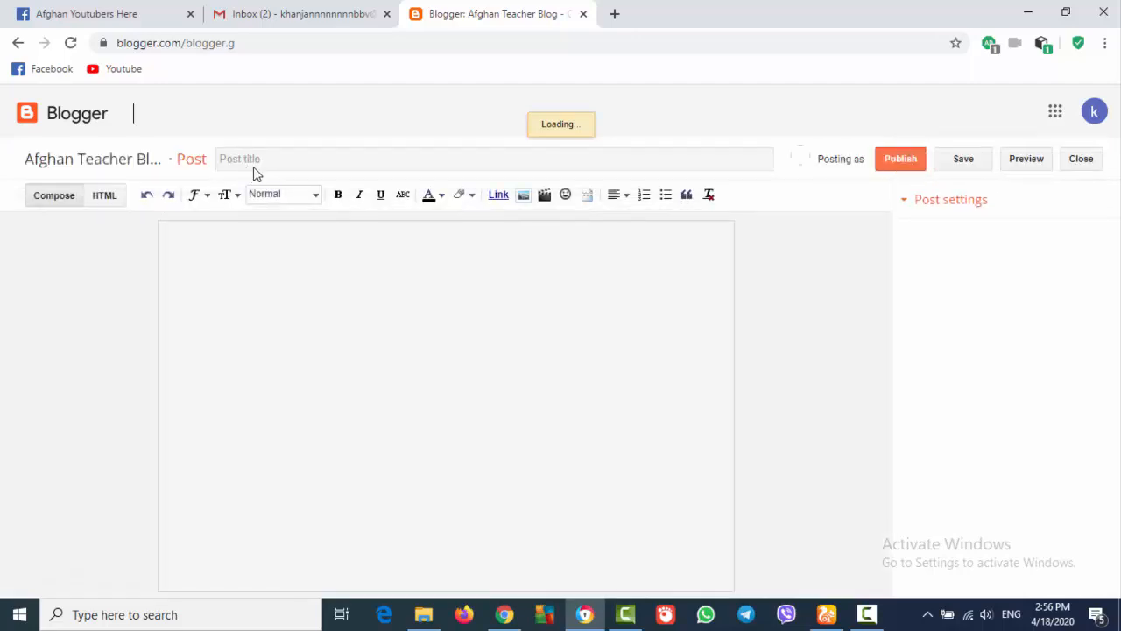
pyautogui.click(315, 161)
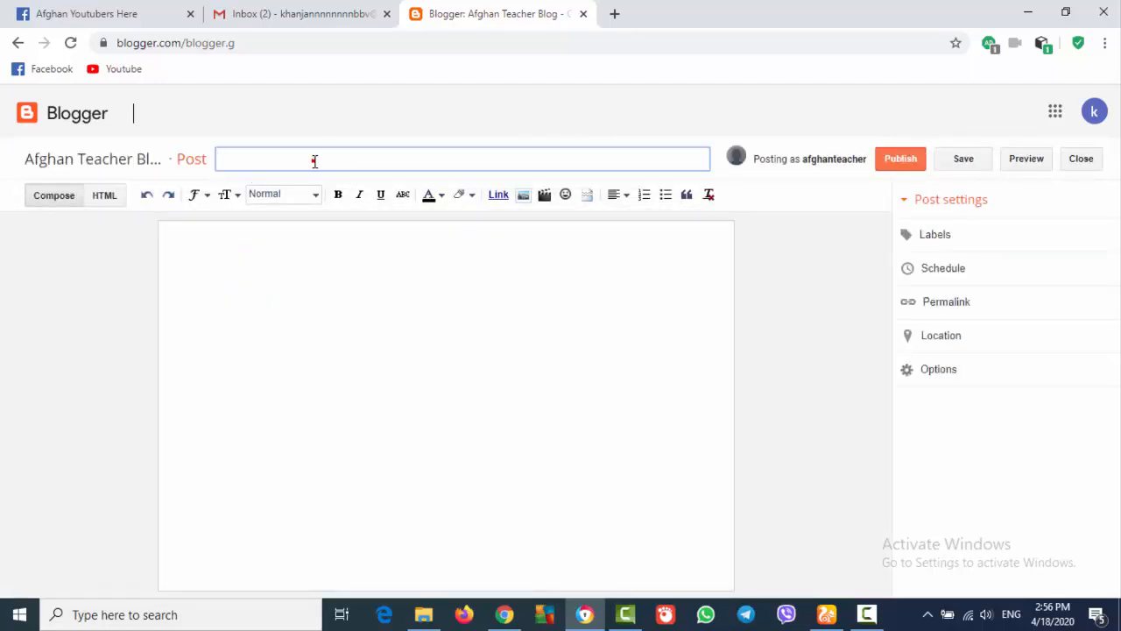
pyautogui.click(345, 247)
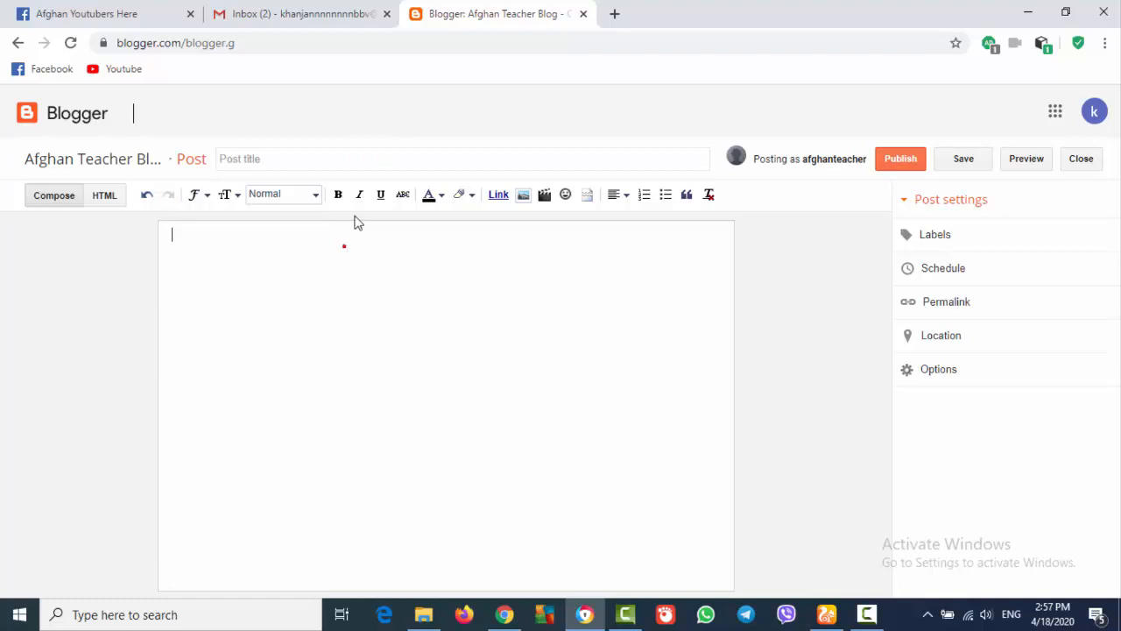
pyautogui.click(383, 166)
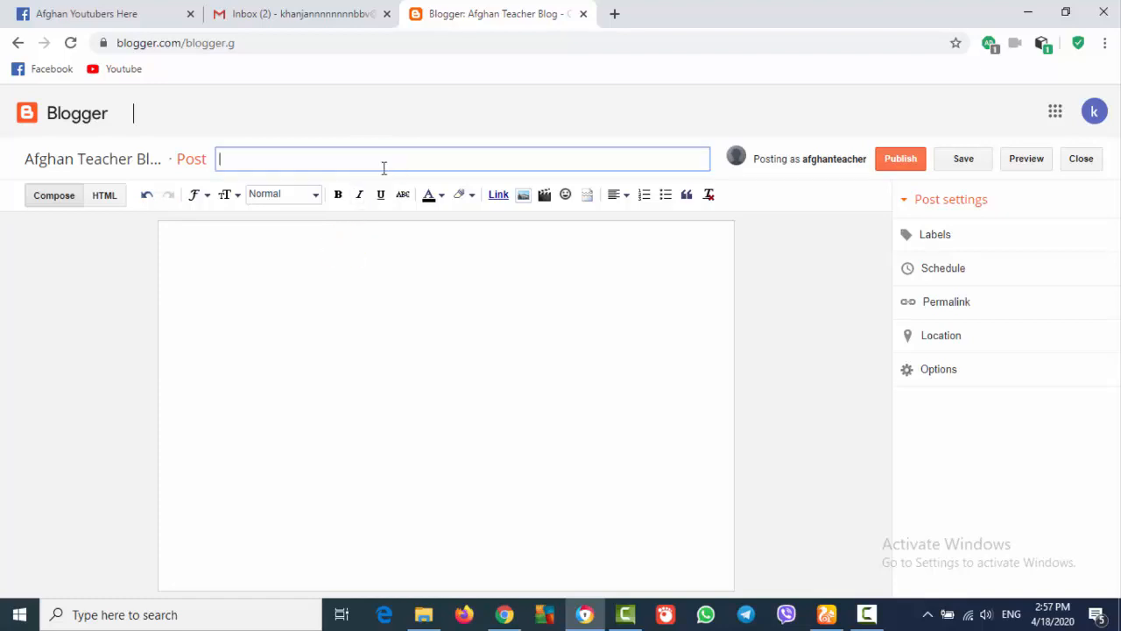
pyautogui.write('Afghanistan')
pyautogui.rightClick(383, 171)
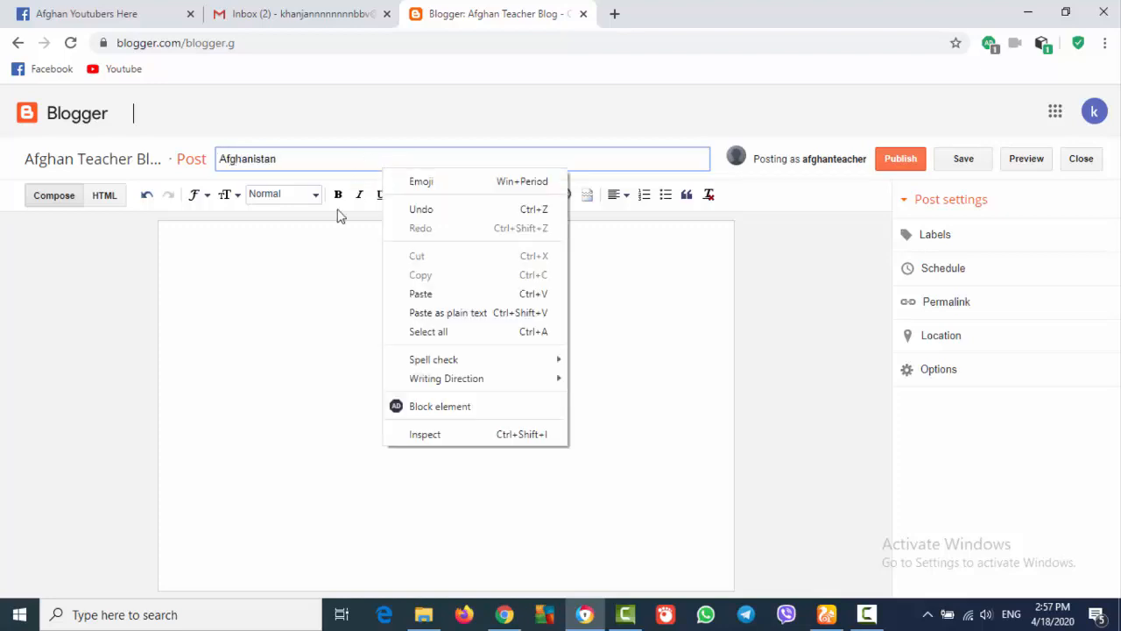
pyautogui.click(305, 277)
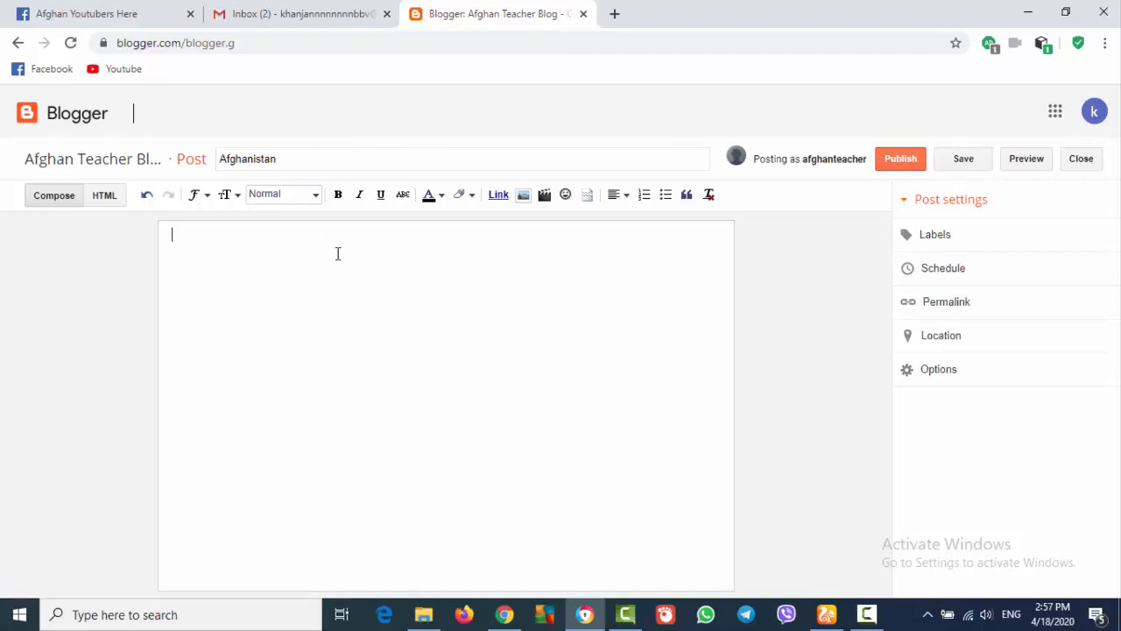
# Replace the English title with the Pashto title 'افغانستان'
pyautogui.doubleClick(348, 158)
pyautogui.press('BackSpace')
pyautogui.click(349, 158)
pyautogui.hotkey('alt', 'shift')
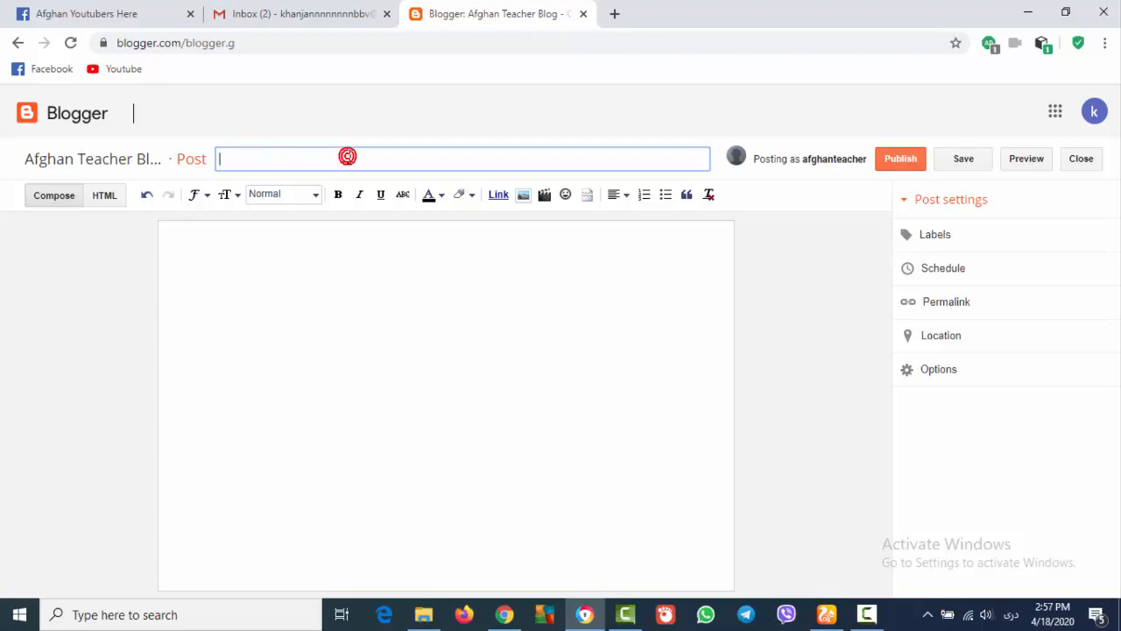
pyautogui.write('افغانستان')
# Write the Pashto body sentence about Afghanistan's 34 provinces and population of 40
pyautogui.click(496, 248)
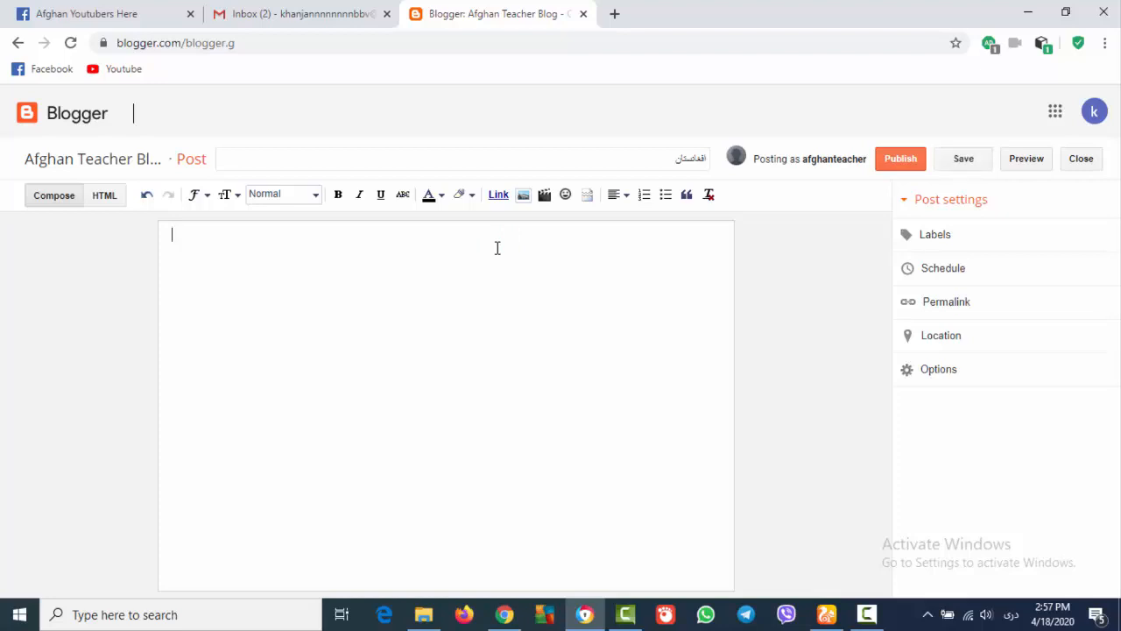
pyautogui.write('افغانستان ۳۴ ولایته لری')
pyautogui.hotkey('alt', 'shift')
pyautogui.write('په')
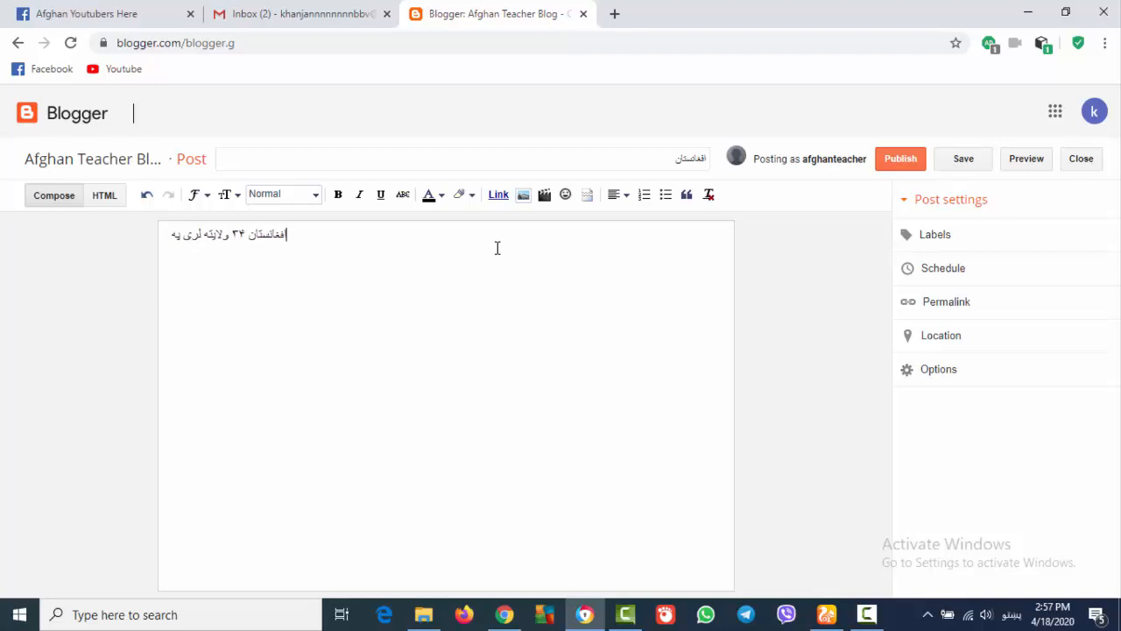
pyautogui.press('BackSpace')
pyautogui.press('BackSpace')
pyautogui.press('BackSpace')
pyautogui.write('د اف')
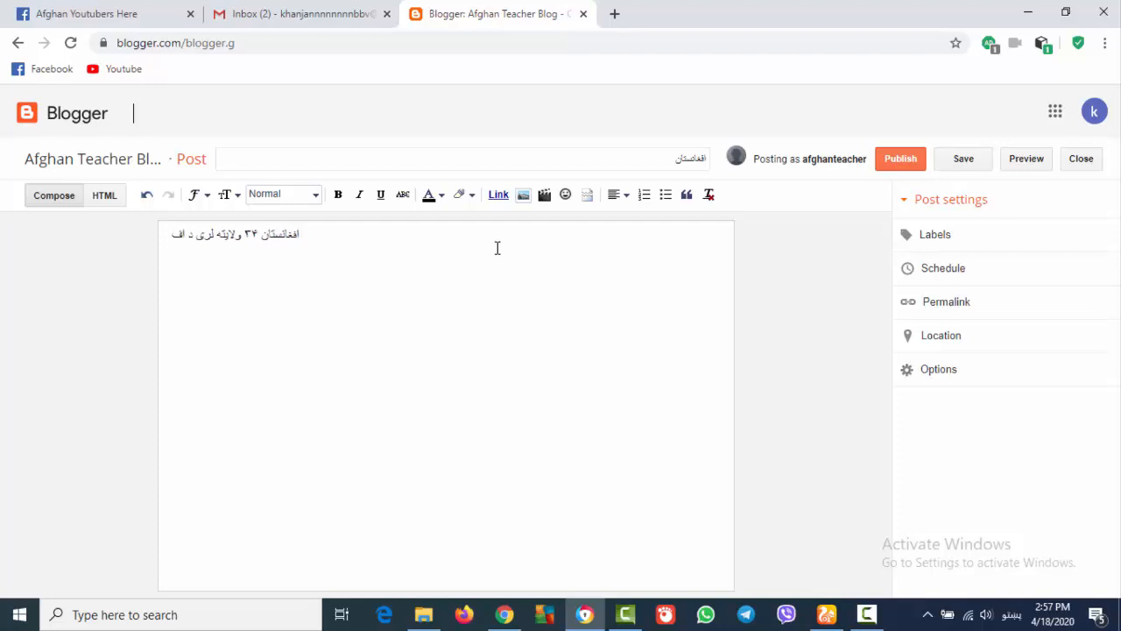
pyautogui.write('غانستان')
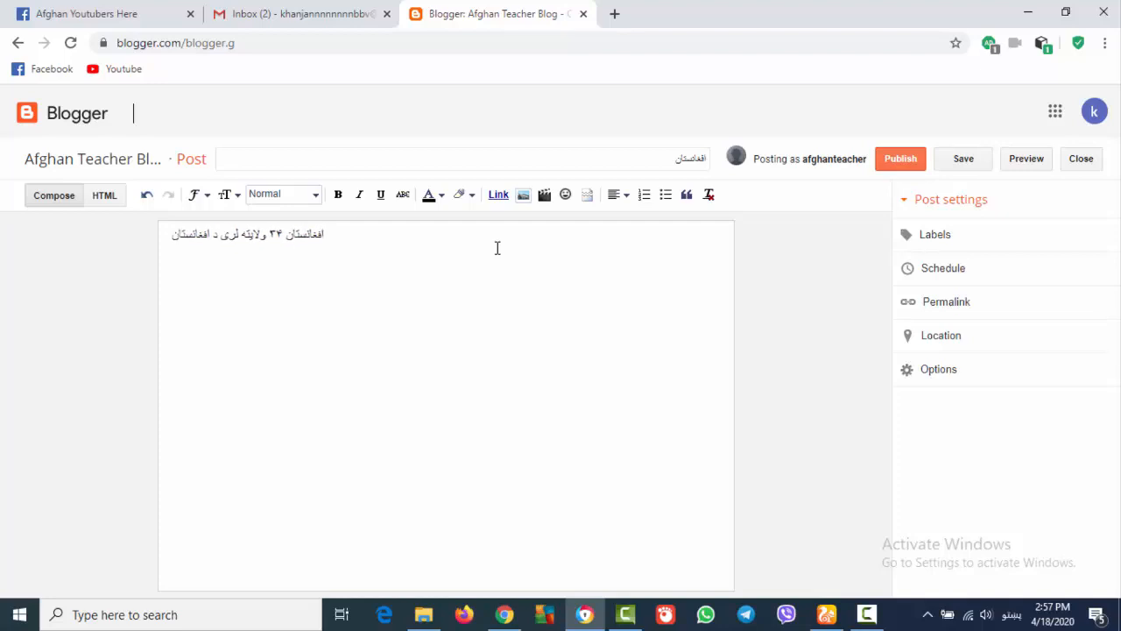
pyautogui.write(' ټول')
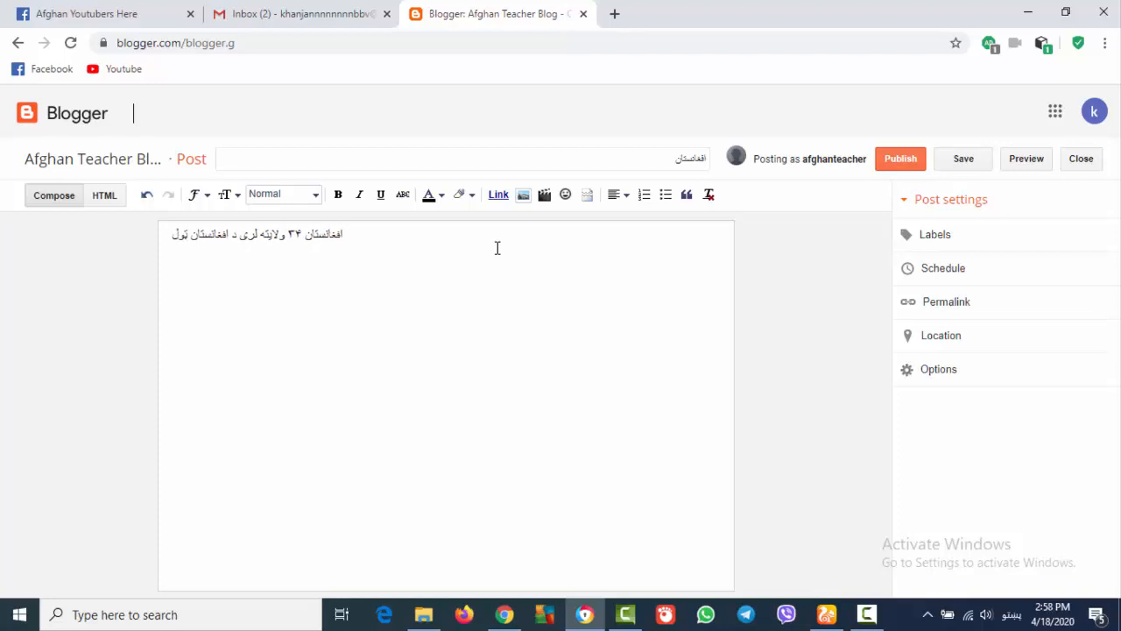
pyautogui.write(' نفوس')
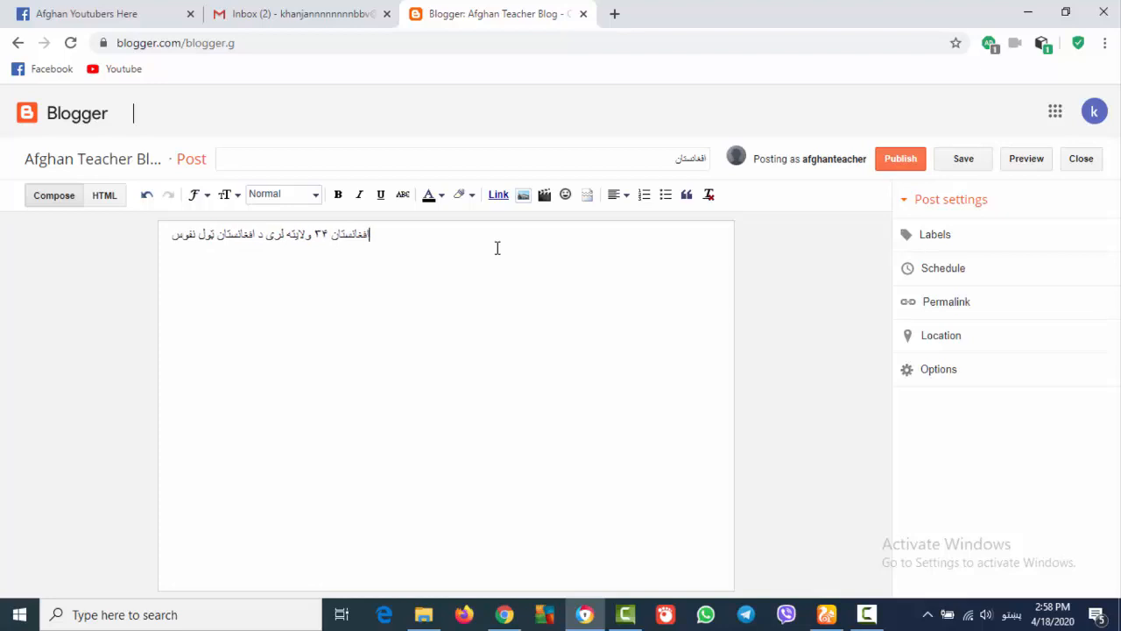
pyautogui.write(' ۳')
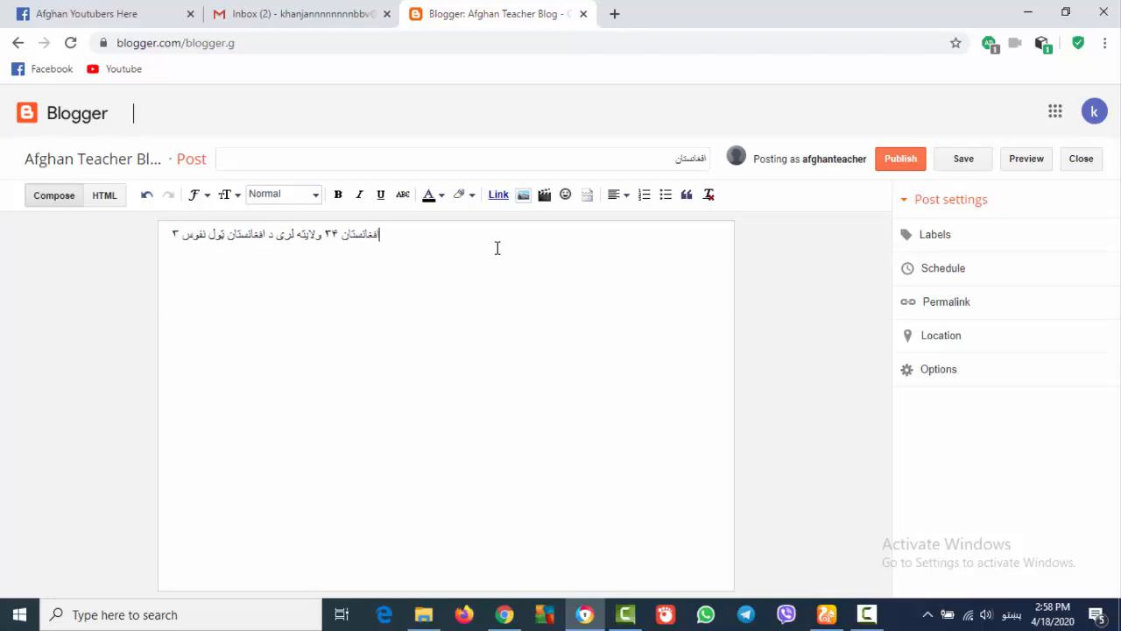
pyautogui.press('BackSpace')
pyautogui.write('۴۰')
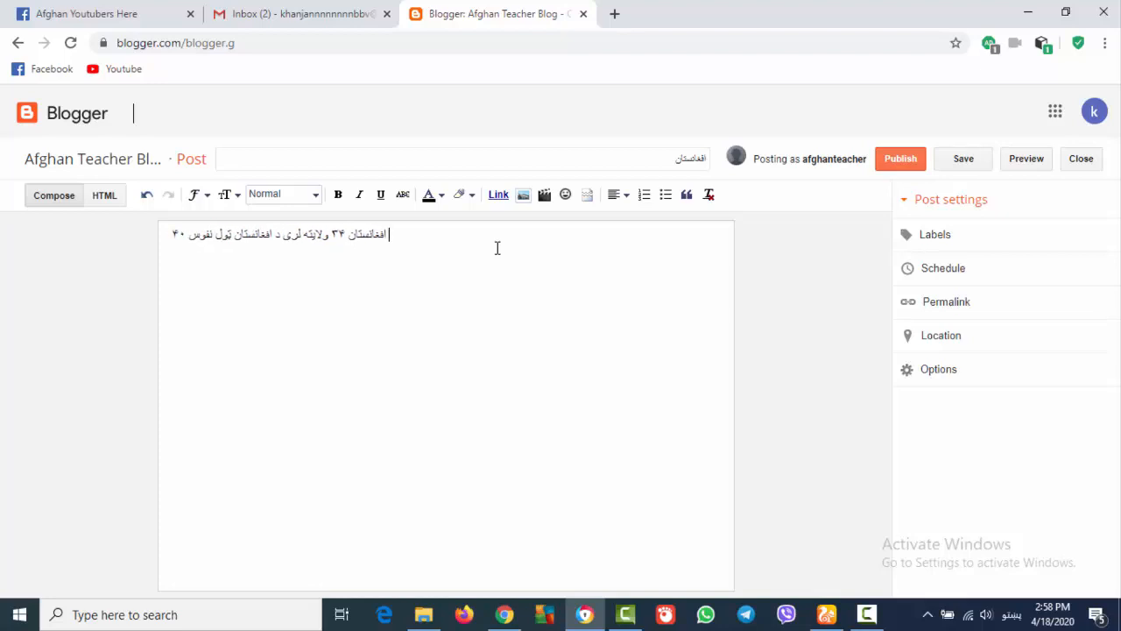
pyautogui.write(' دی')
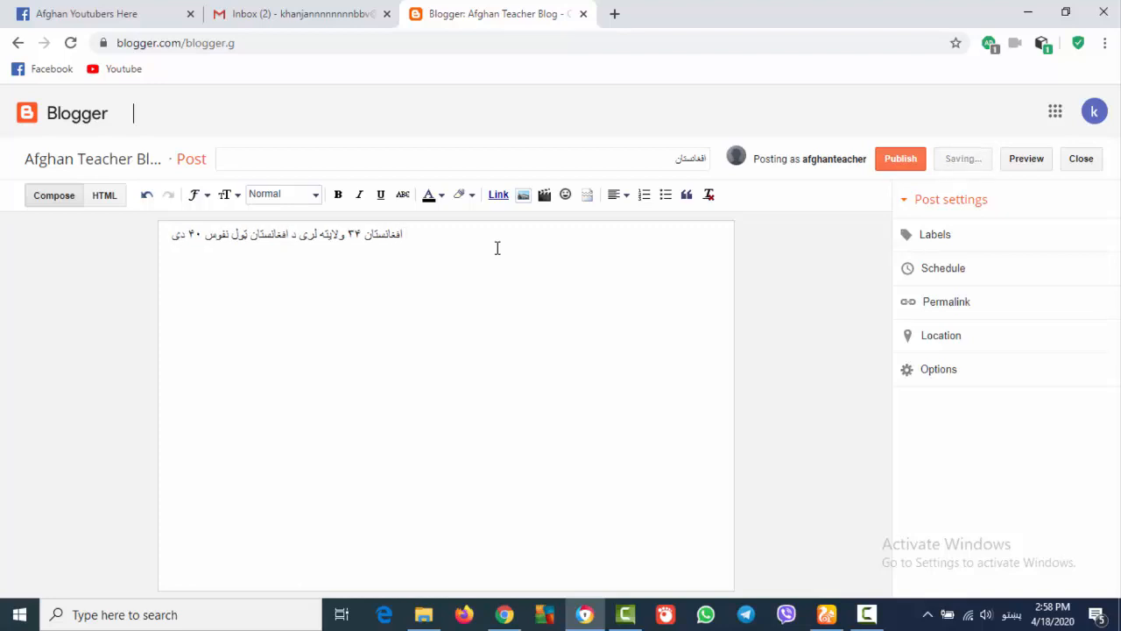
pyautogui.write(' بیتسبمیتسمبنتیسمکنبتیسمنتبسی')
# Add two more short lines of Pashto letters below the sentence
pyautogui.press('Return')
pyautogui.write('یشبنیمسشنیمسینتیمنیسنیس')
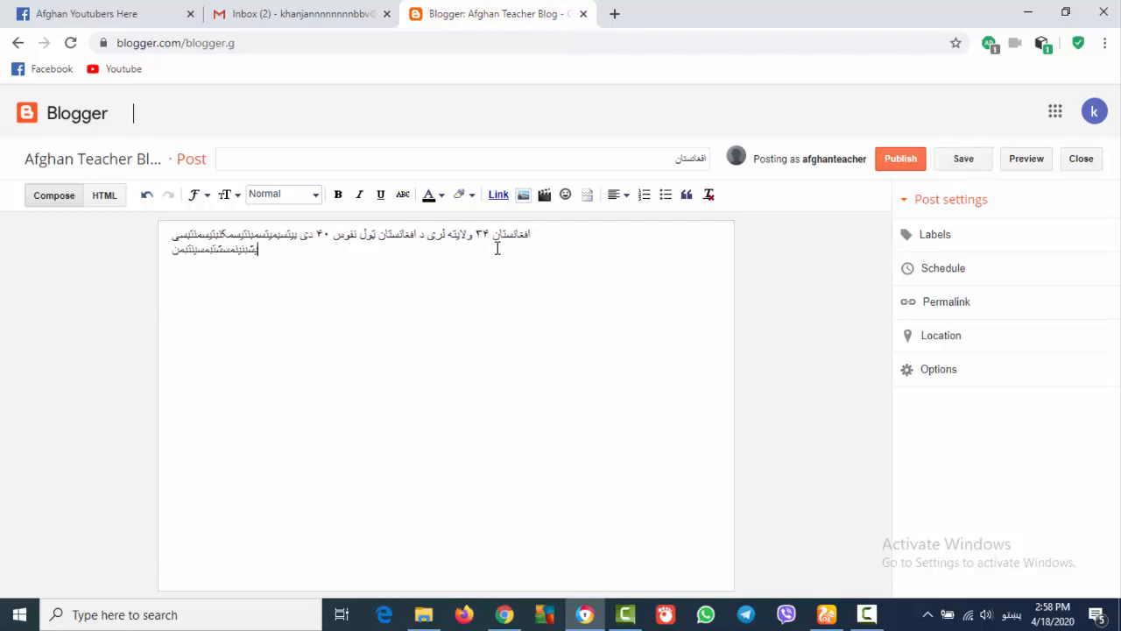
pyautogui.press('Return')
pyautogui.press('Return')
pyautogui.write('یس یسی بیس ب یس یسی یب بیس نی سس نی ین')
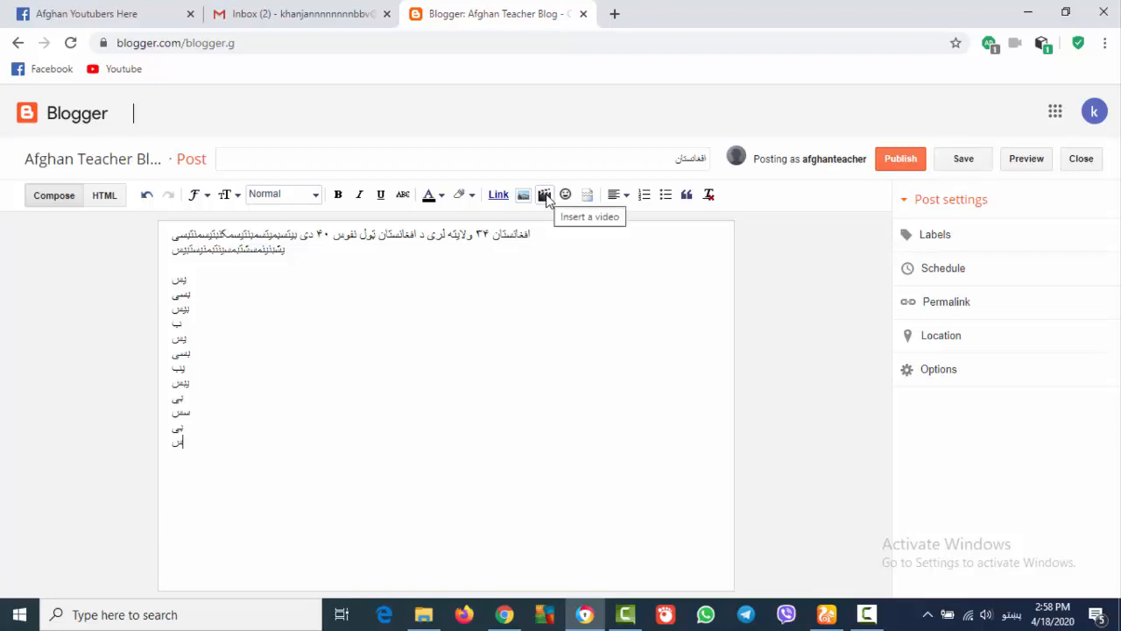
# Open the Insert a video dialog and close it without adding anything
pyautogui.click(544, 195)
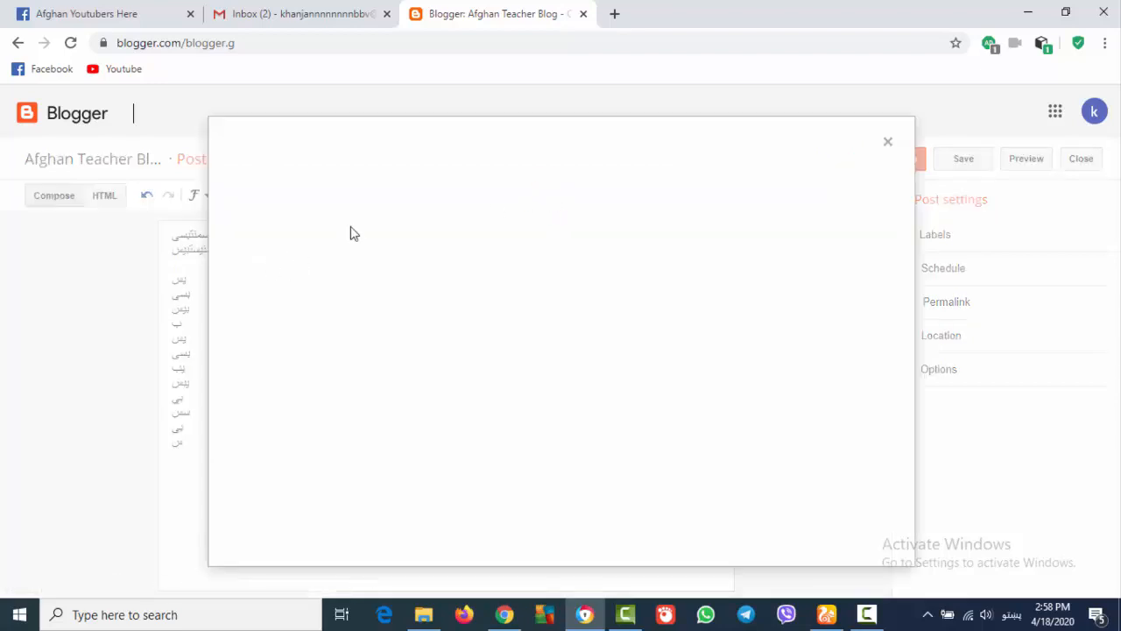
pyautogui.click(887, 142)
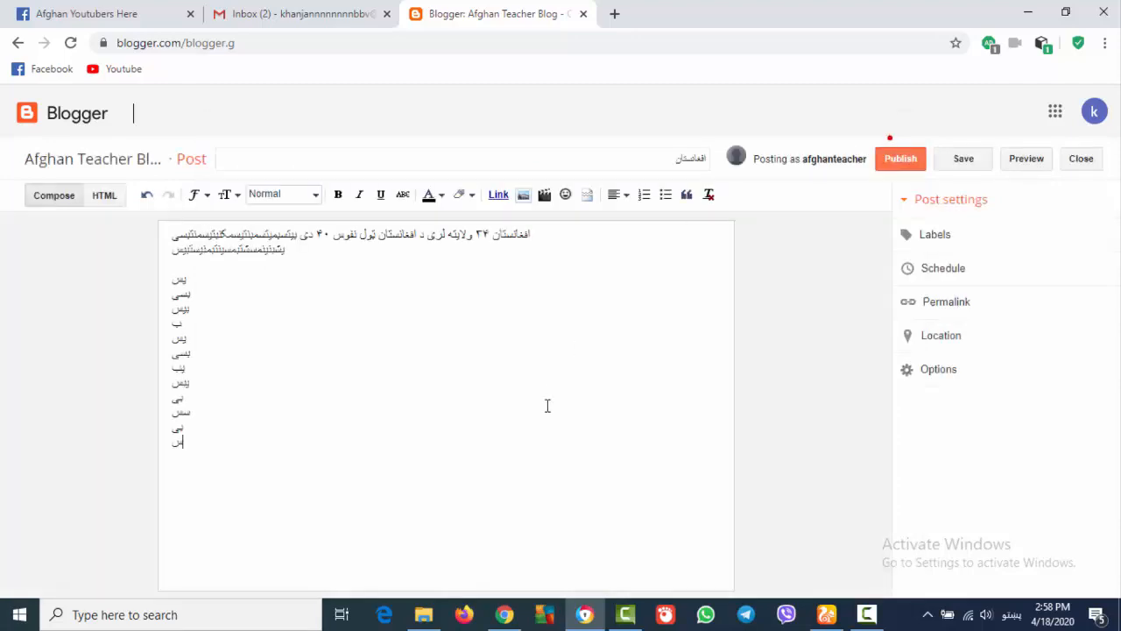
pyautogui.moveTo(505, 622)
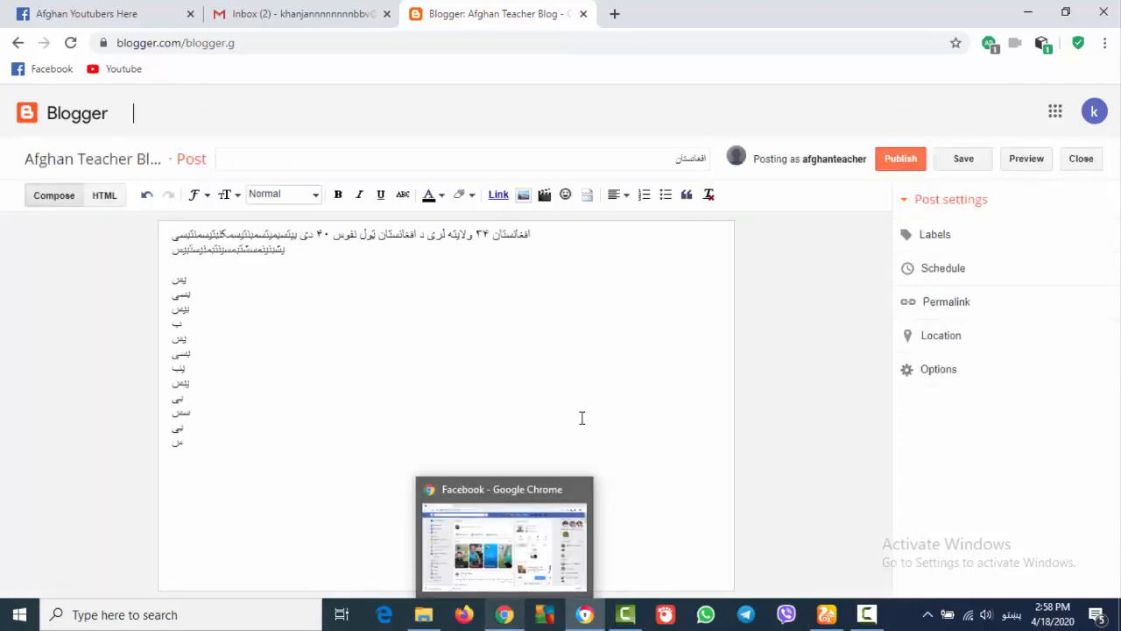
# Search Google for 'afghanistan pics' in a new tab and show the image results
pyautogui.click(612, 14)
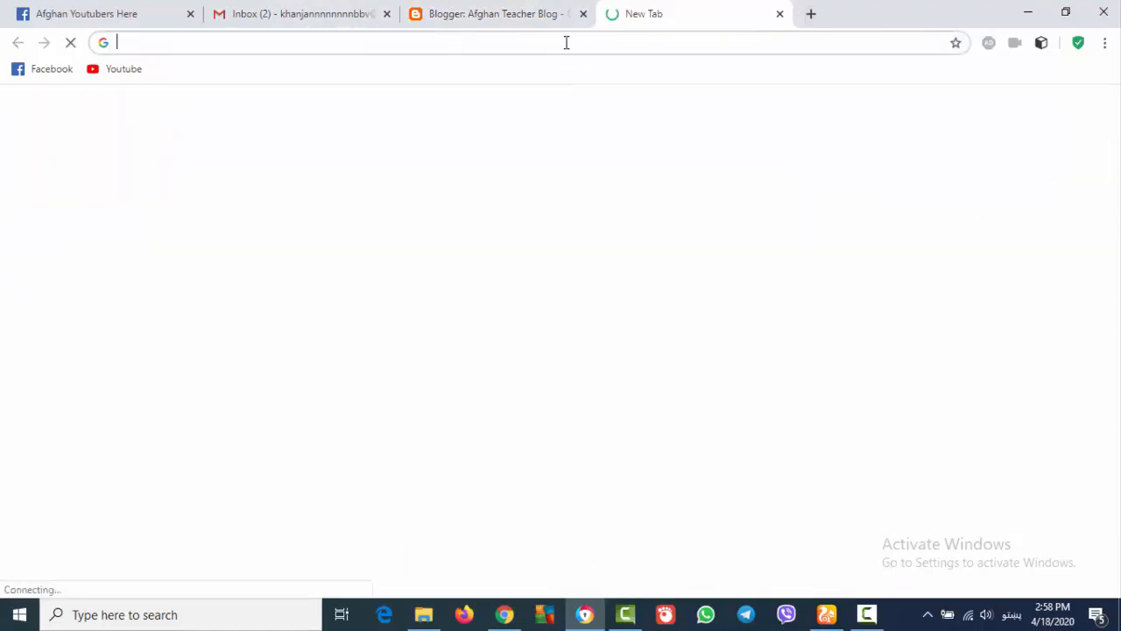
pyautogui.write('شل')
pyautogui.press('BackSpace')
pyautogui.press('BackSpace')
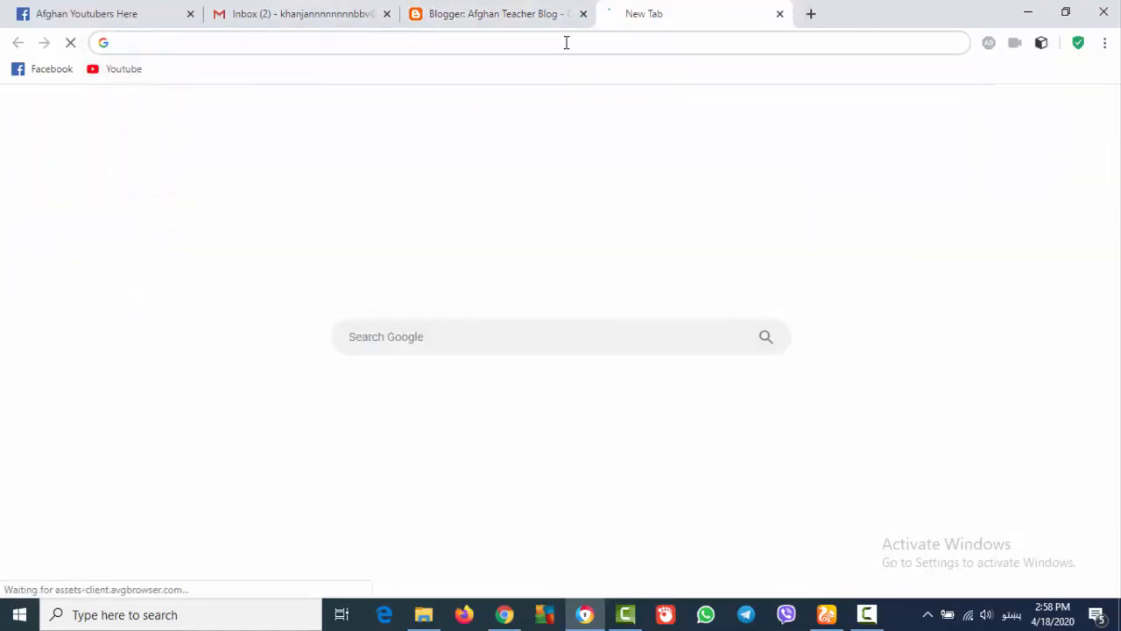
pyautogui.hotkey('alt', 'shift')
pyautogui.write('afghanist')
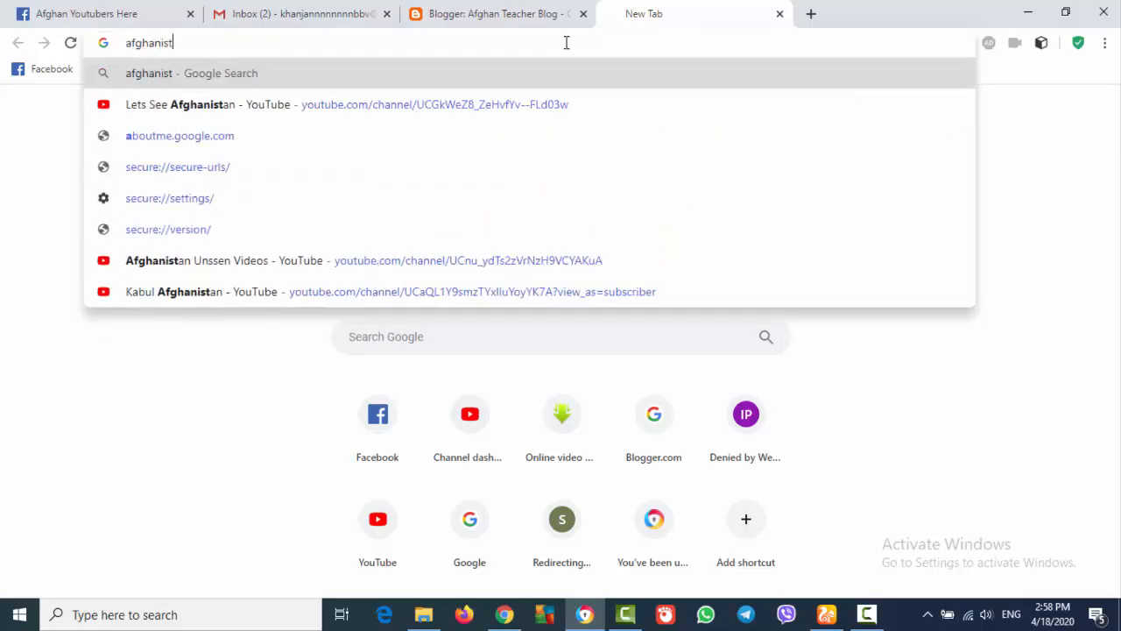
pyautogui.write('an pics')
pyautogui.press('Return')
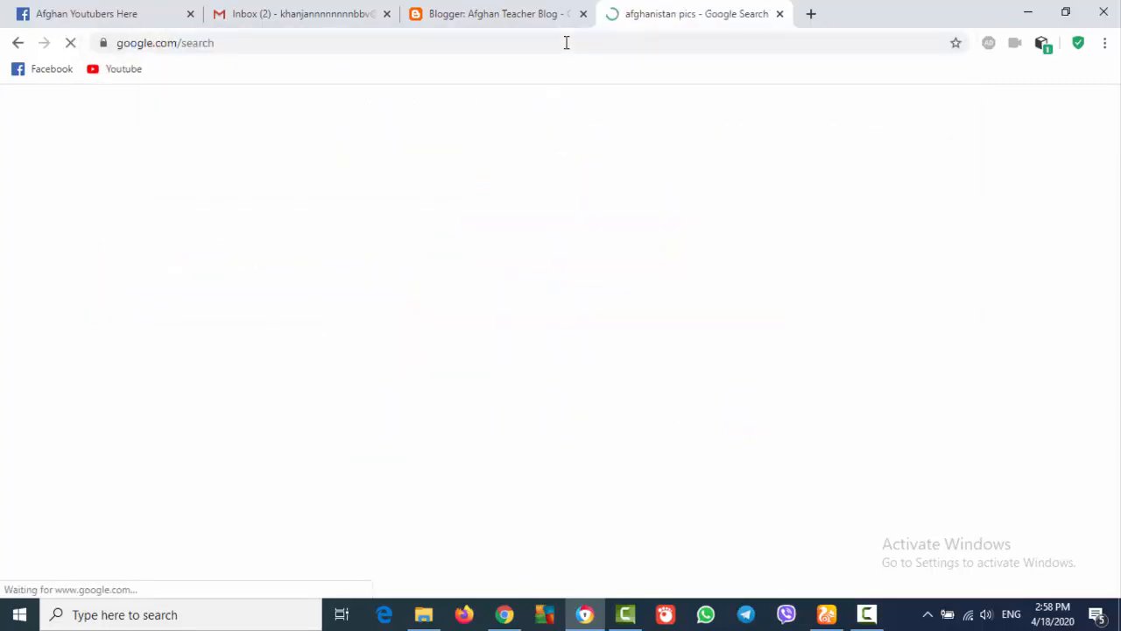
pyautogui.click(232, 173)
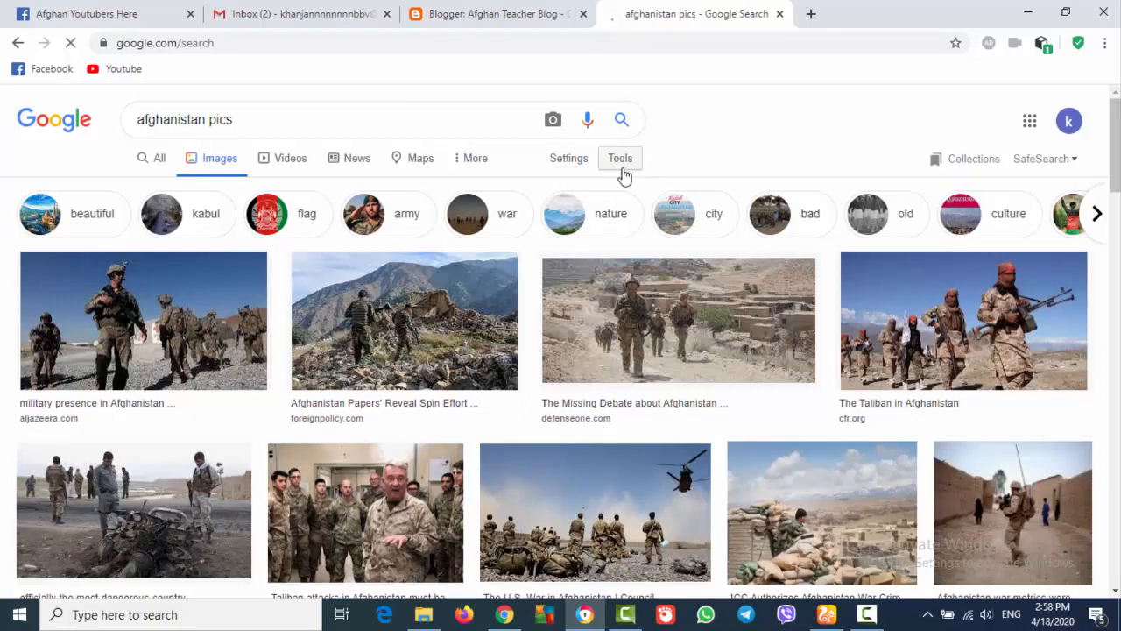
# Filter the image results by usage rights to Labeled for reuse
pyautogui.click(623, 164)
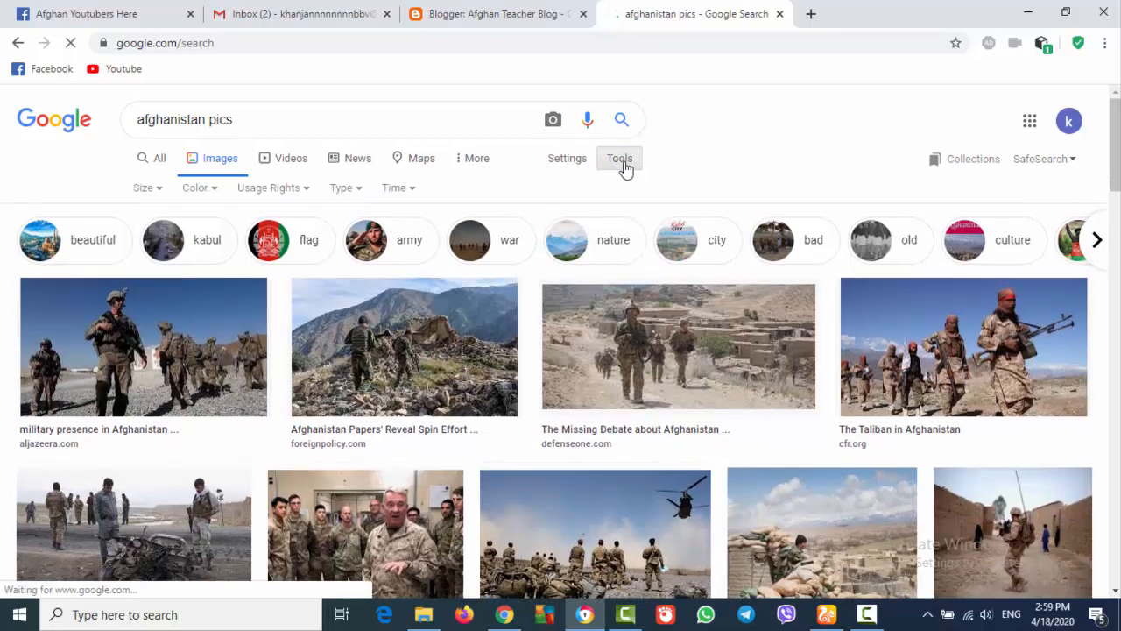
pyautogui.click(309, 191)
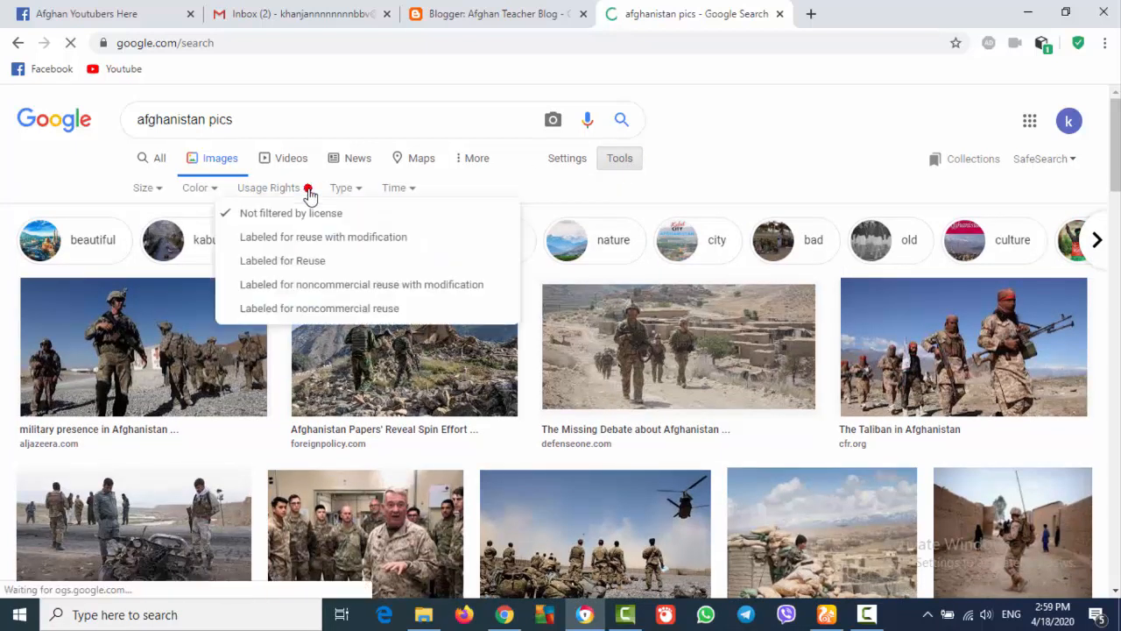
pyautogui.click(299, 261)
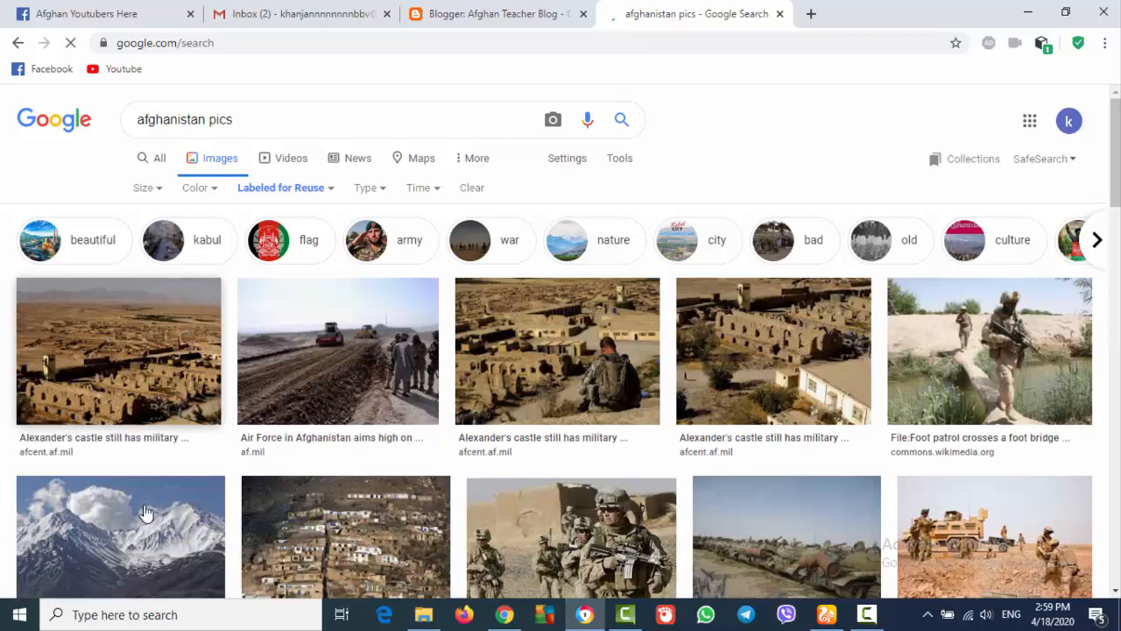
# Save the snowy Pamir Mountains photo to the Desktop as Afghansitan.jpg
pyautogui.click(186, 520)
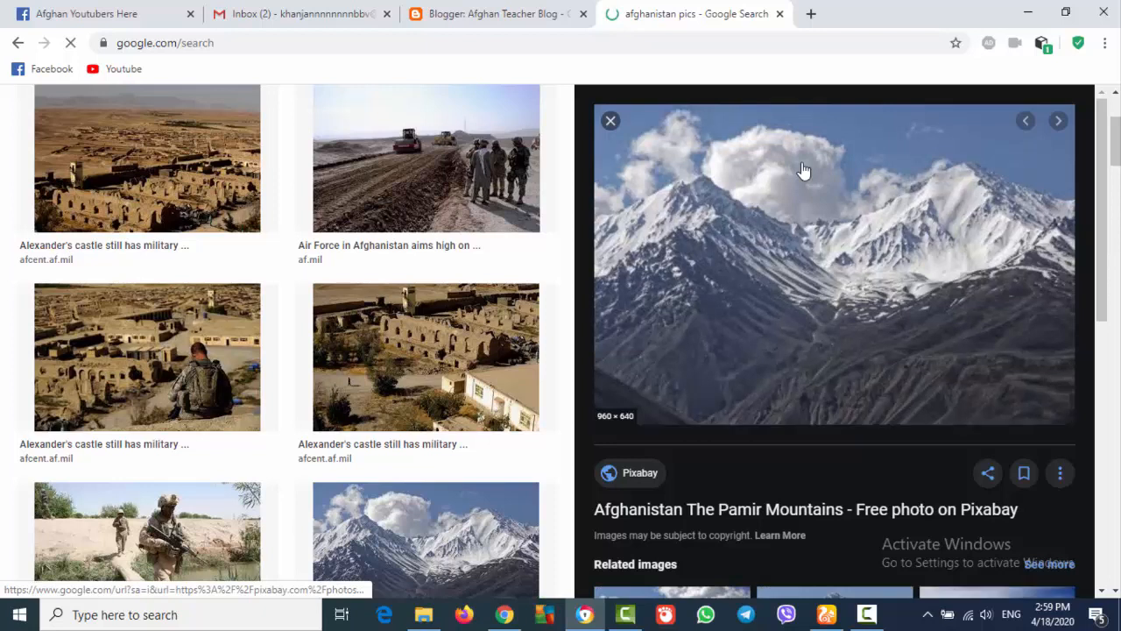
pyautogui.rightClick(801, 162)
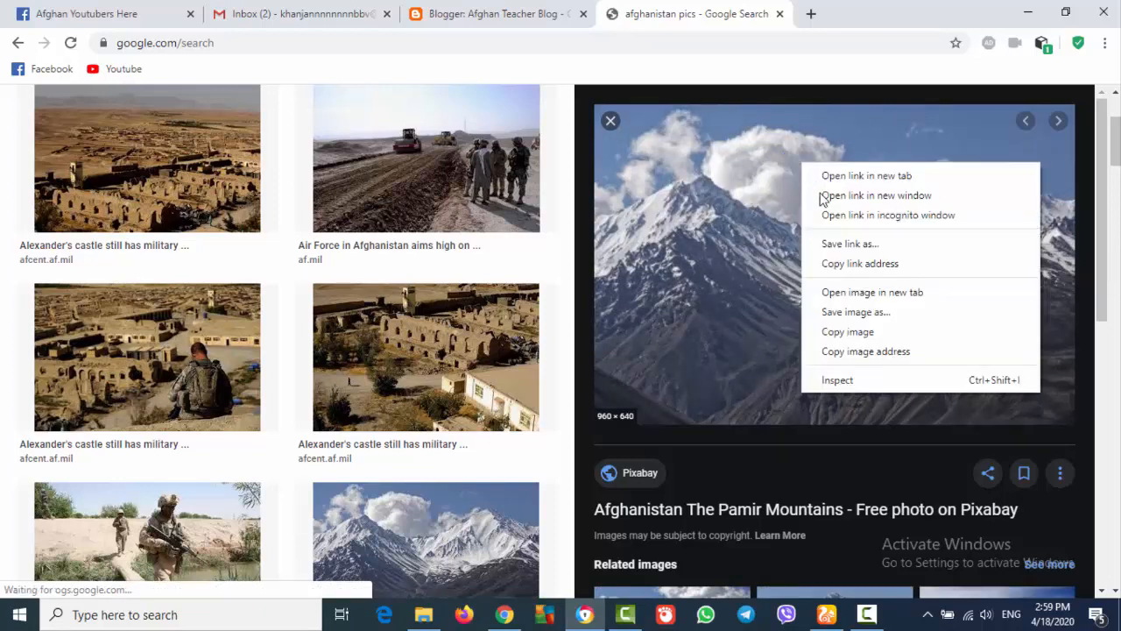
pyautogui.click(860, 317)
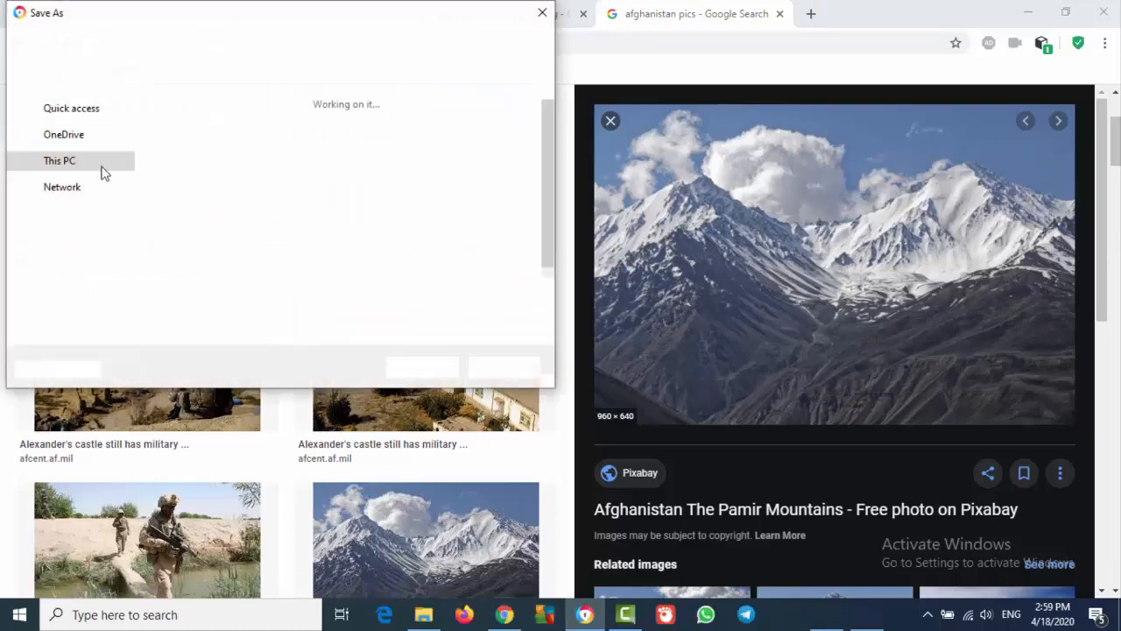
pyautogui.moveTo(128, 153); pyautogui.dragTo(127, 119)
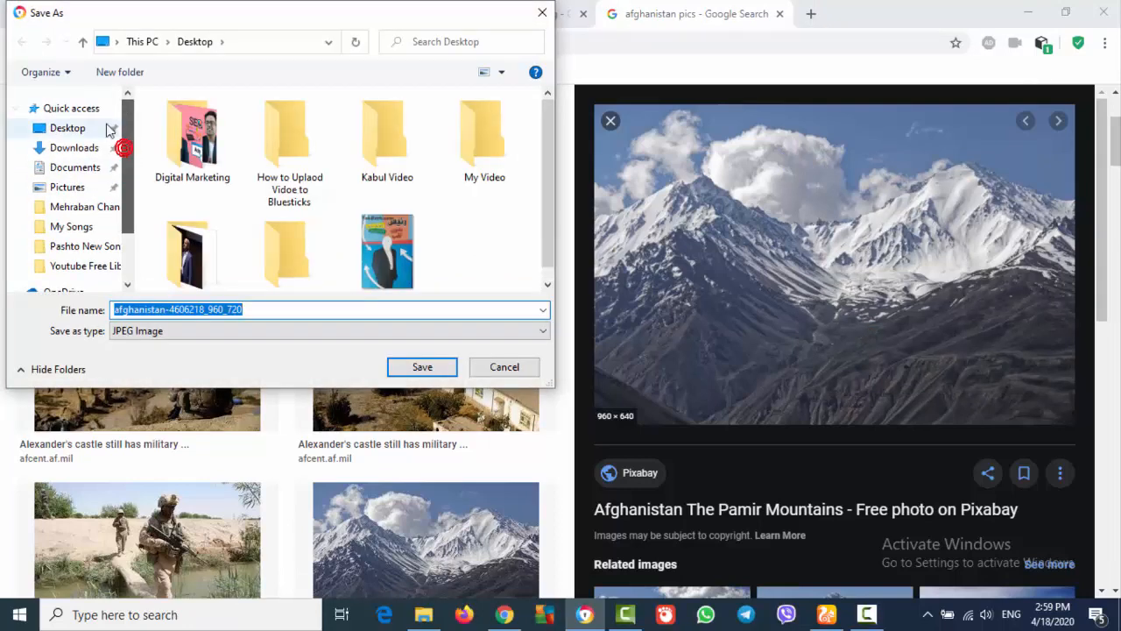
pyautogui.click(89, 142)
pyautogui.click(79, 130)
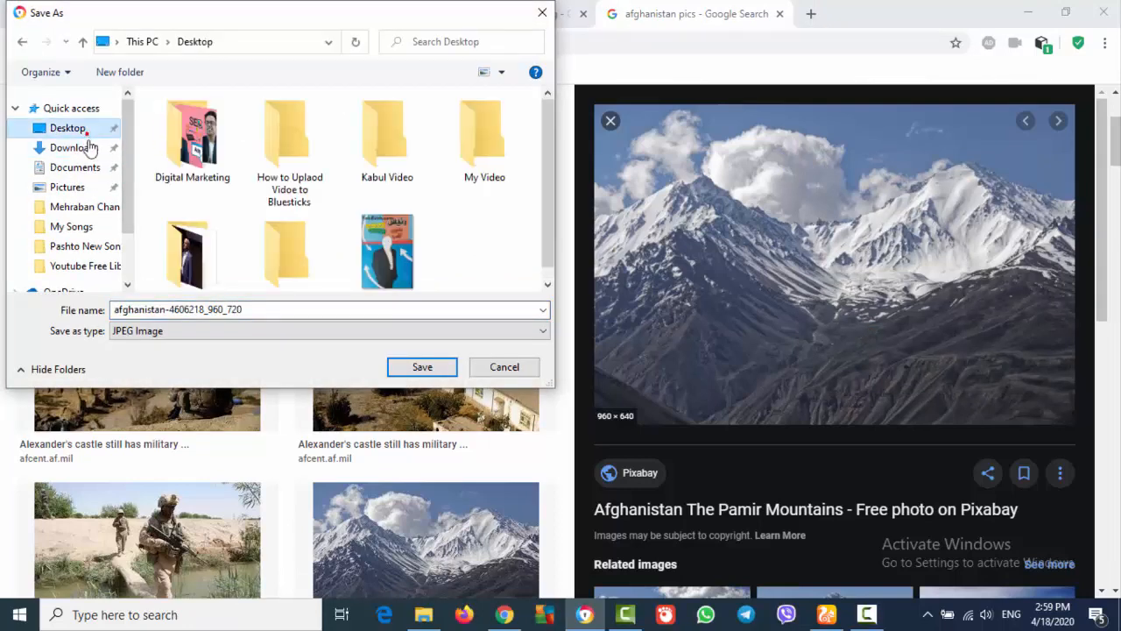
pyautogui.doubleClick(211, 313)
pyautogui.write('Af')
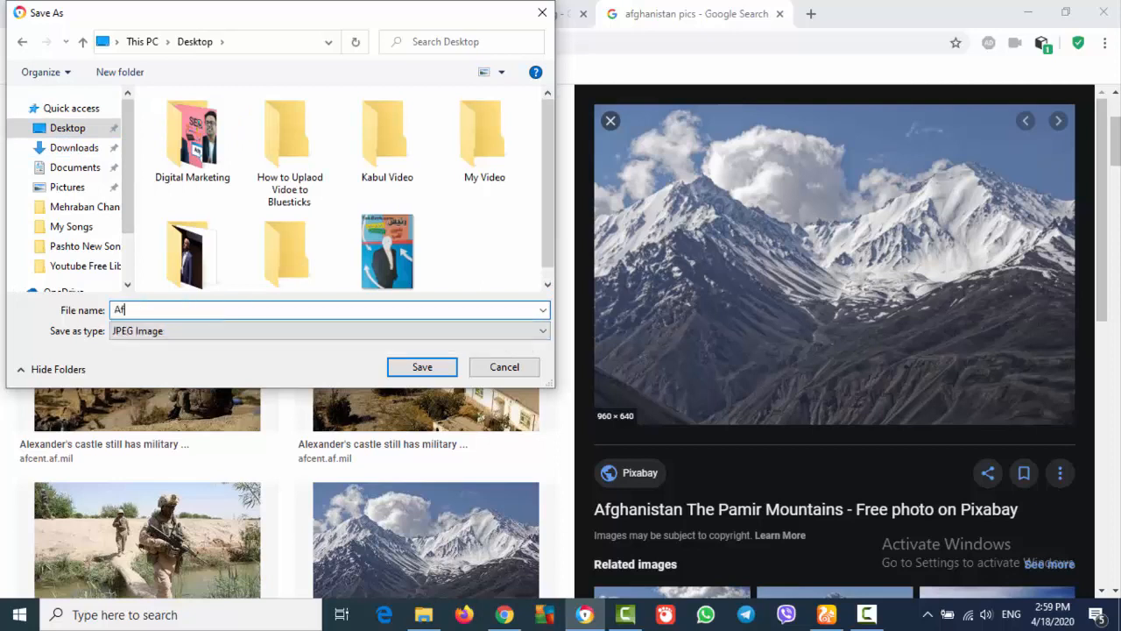
pyautogui.write('ghansitan')
pyautogui.click(426, 362)
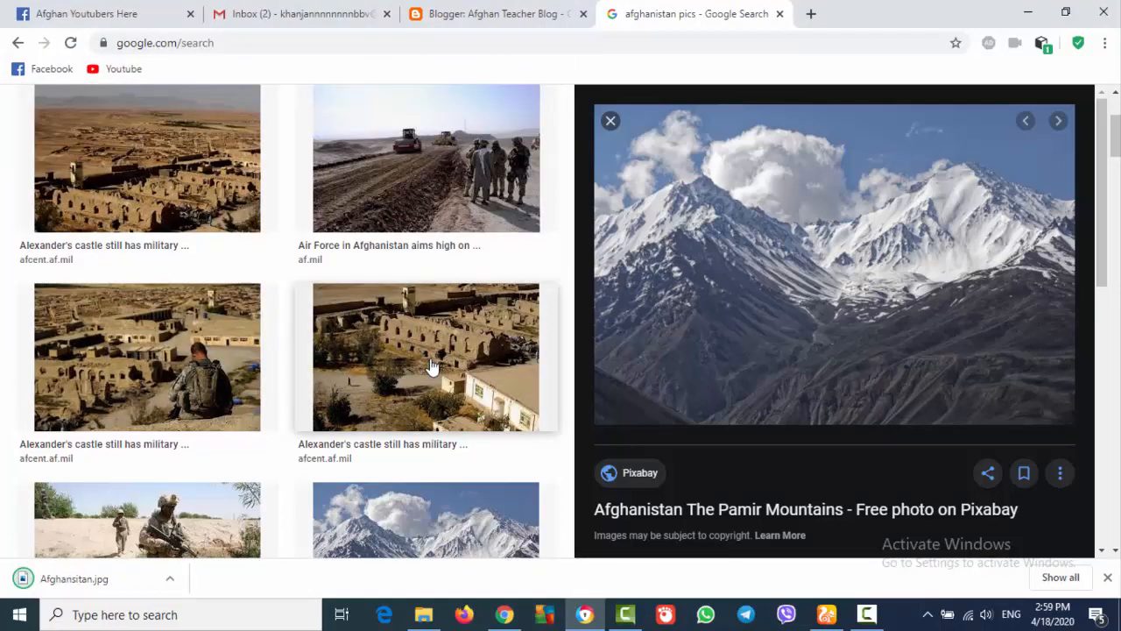
# Upload the Afghansitan image file into the Blogger post through the Insert video dialog
pyautogui.click(449, 4)
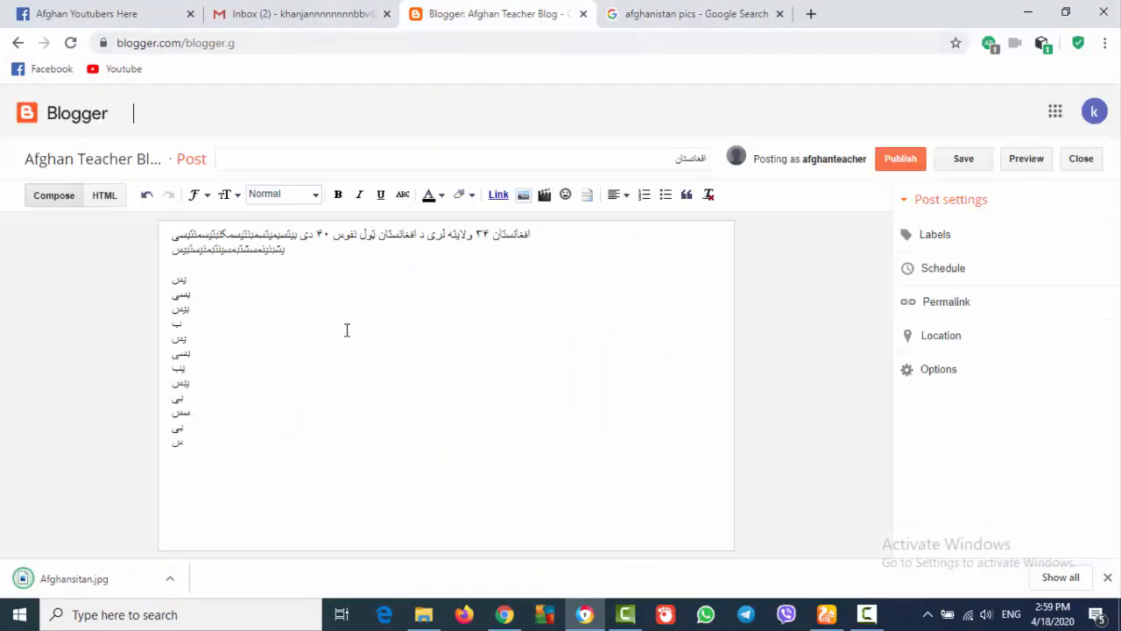
pyautogui.click(545, 195)
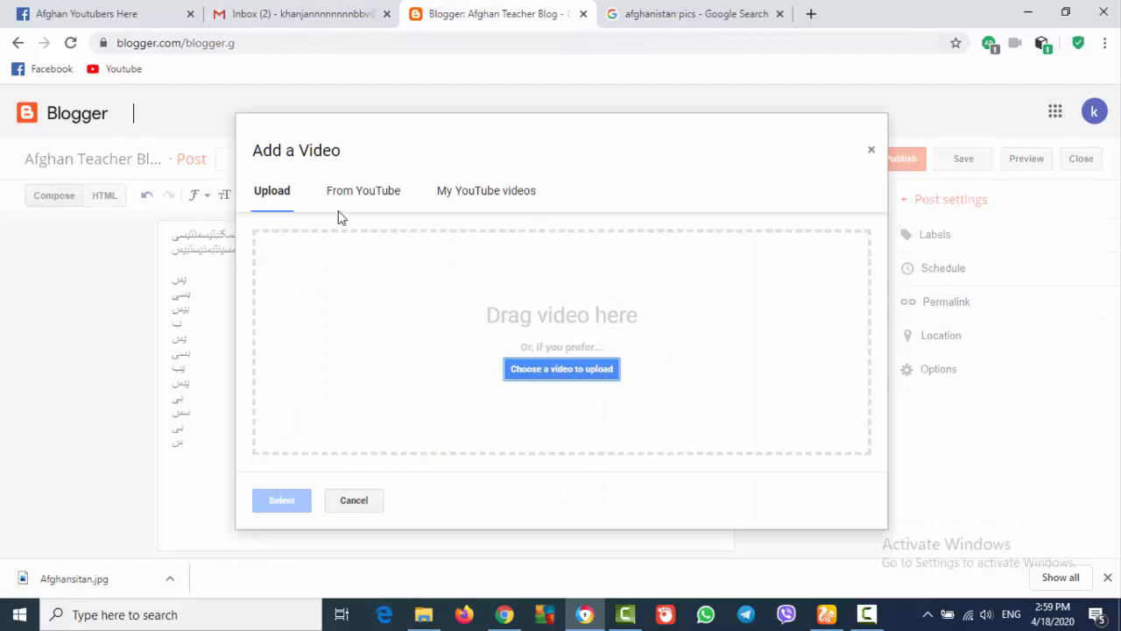
pyautogui.click(268, 193)
pyautogui.click(529, 369)
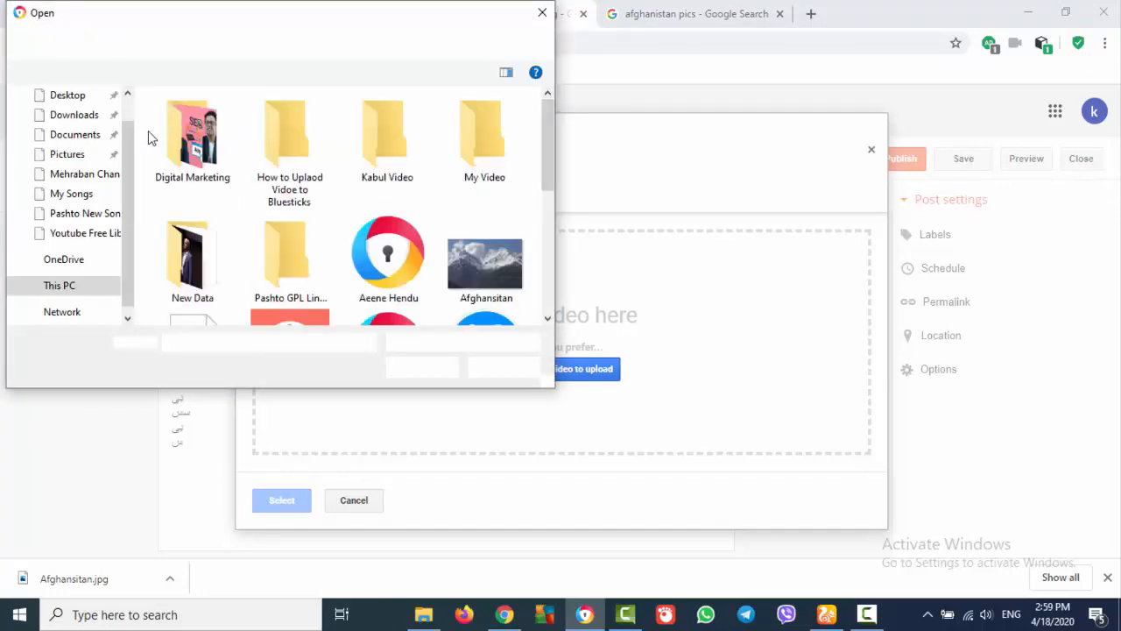
pyautogui.doubleClick(510, 280)
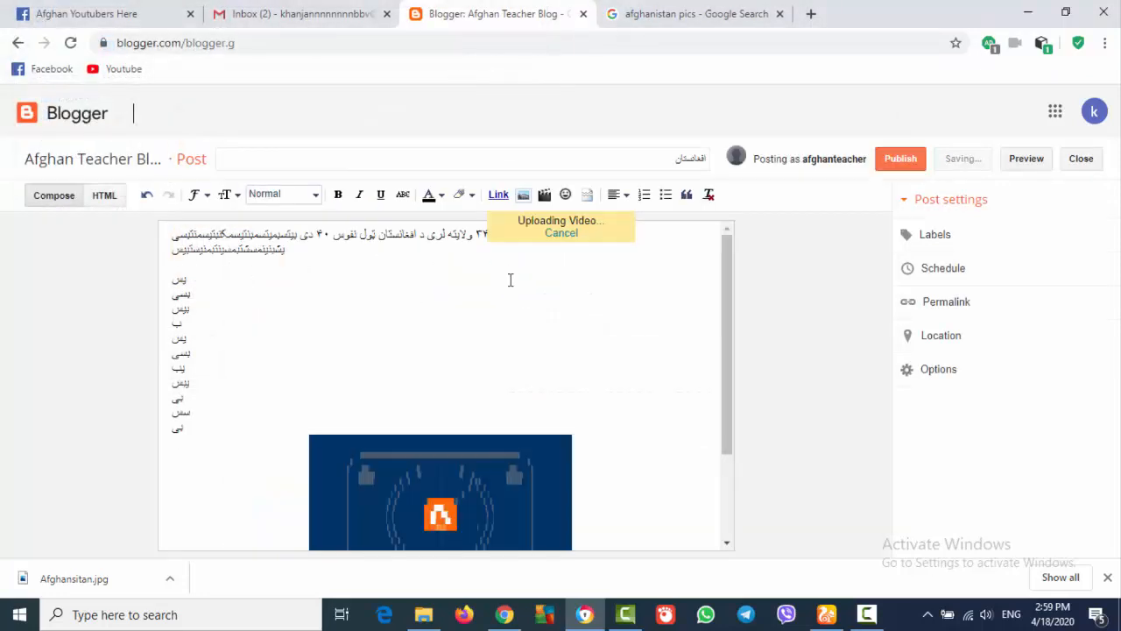
pyautogui.moveTo(730, 366)
pyautogui.mouseDown()
pyautogui.moveTo(726, 480)
pyautogui.moveTo(744, 348)
pyautogui.mouseUp()
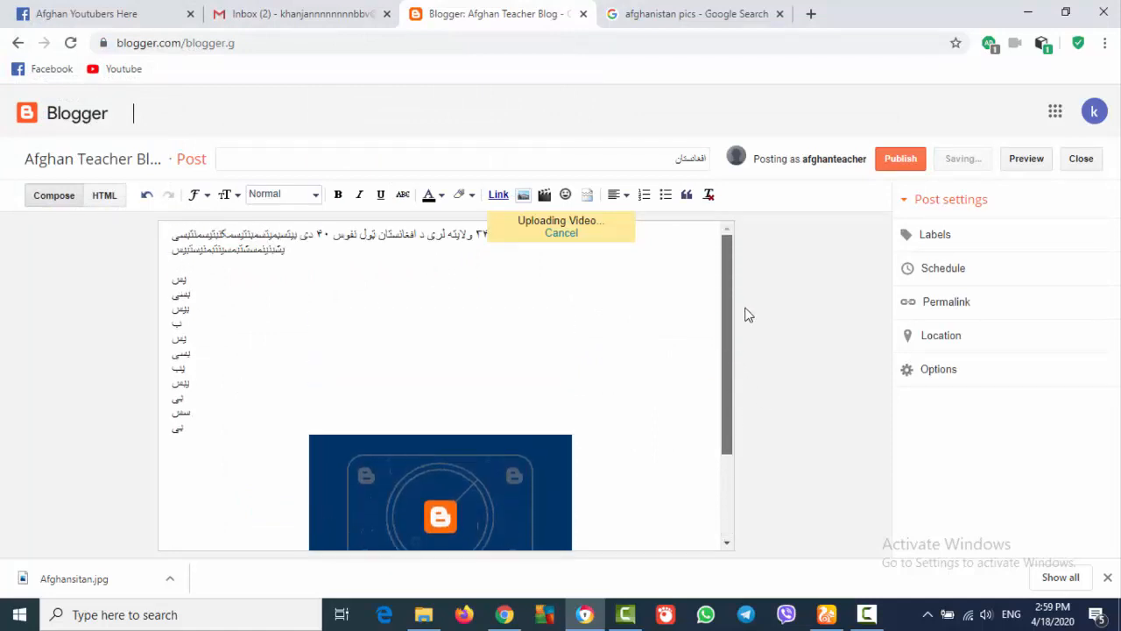
pyautogui.moveTo(744, 309); pyautogui.dragTo(740, 365)
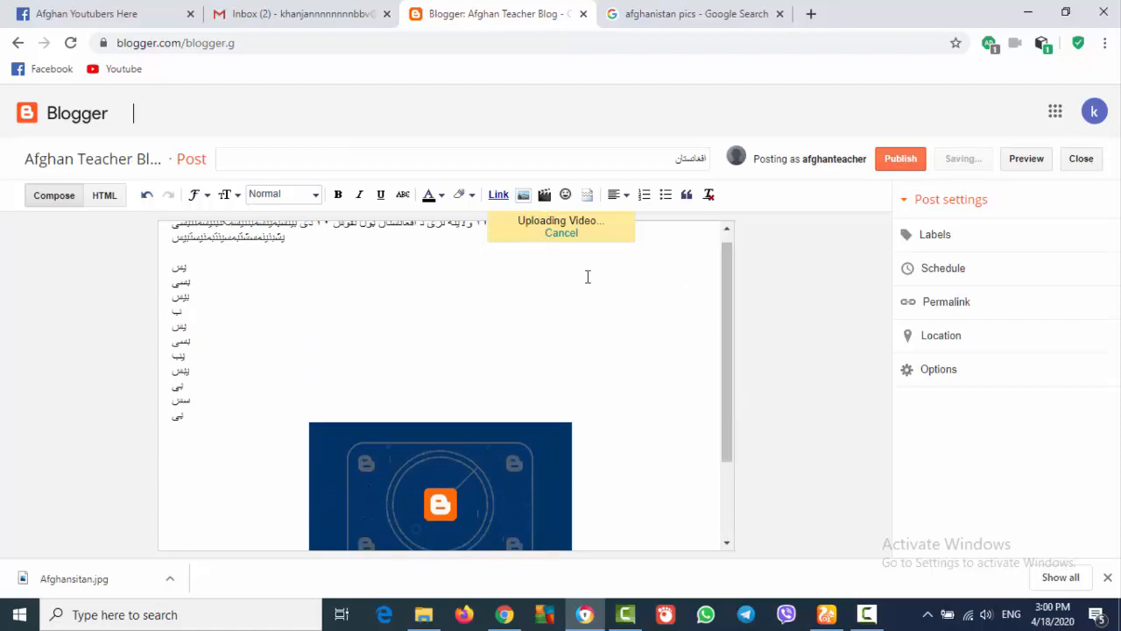
pyautogui.click(866, 614)
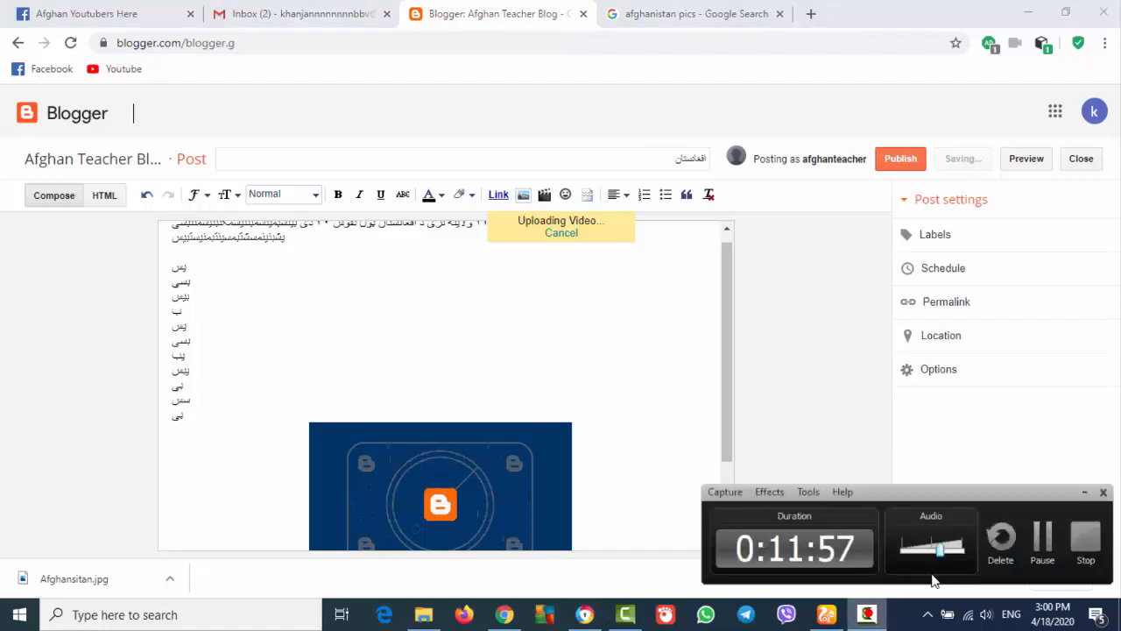
pyautogui.click(1042, 536)
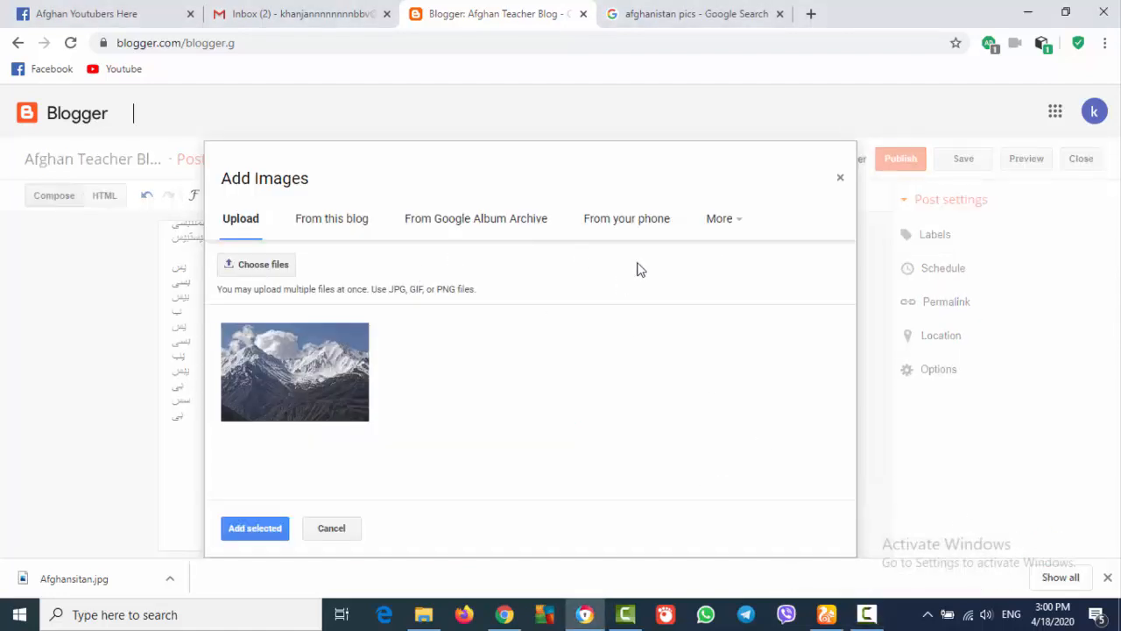
# Add the uploaded snowy mountain photo to the post from the Add Images dialog
pyautogui.moveTo(798, 138)
pyautogui.mouseDown()
pyautogui.moveTo(800, 152)
pyautogui.moveTo(742, 152)
pyautogui.moveTo(800, 146)
pyautogui.mouseUp()
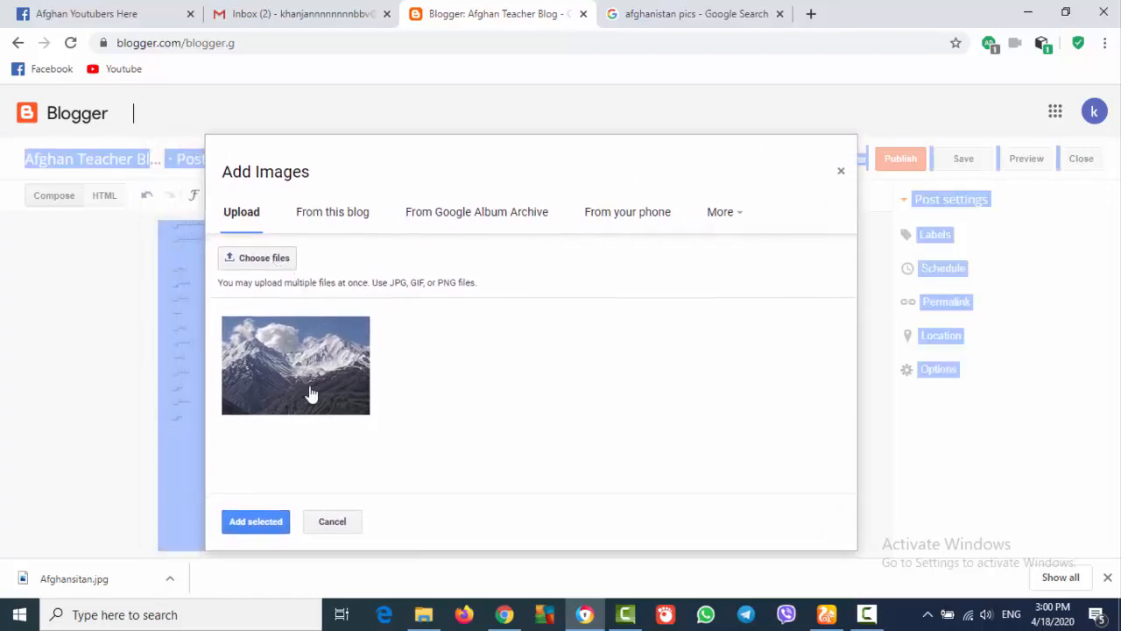
pyautogui.click(258, 525)
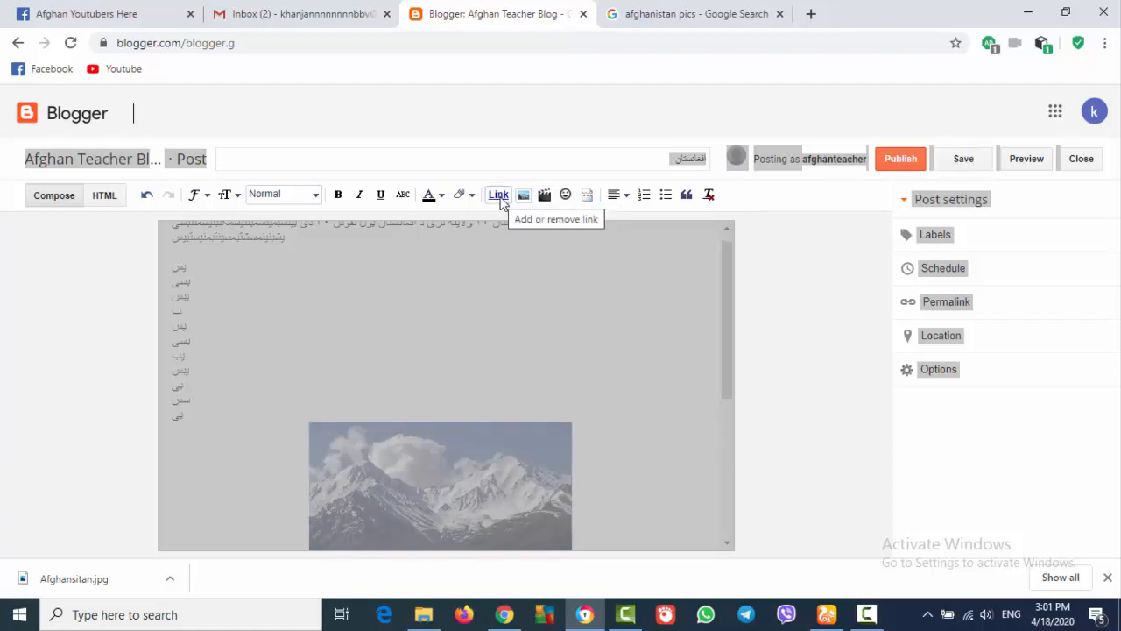
pyautogui.moveTo(726, 317); pyautogui.dragTo(726, 305)
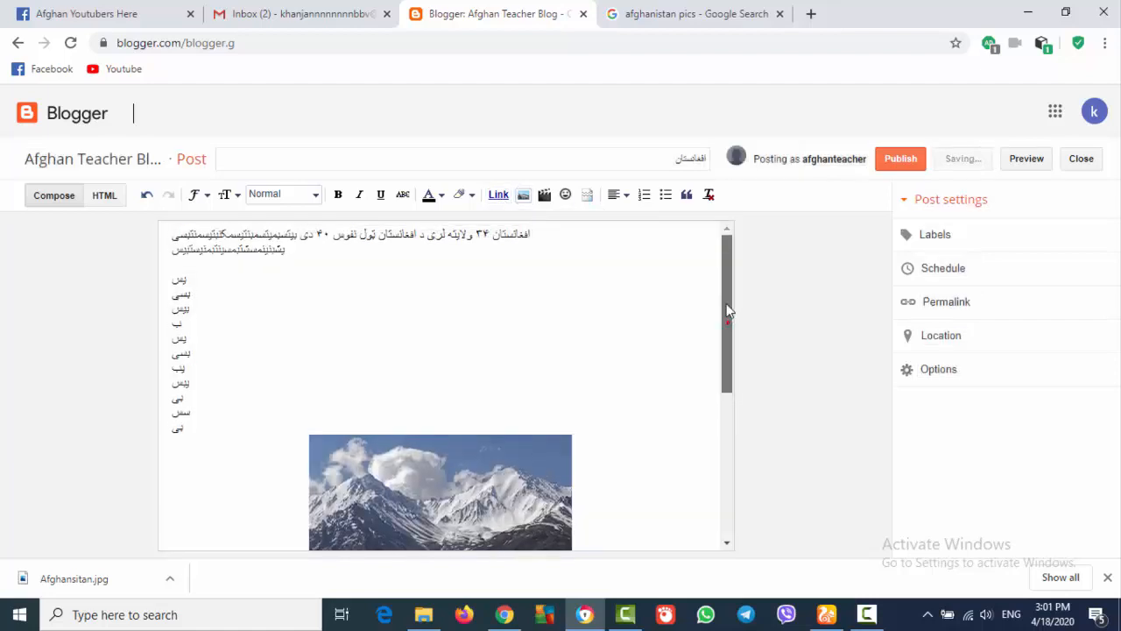
# Review the post body, checking the Pashto lines and the photo beneath them
pyautogui.click(670, 158)
pyautogui.click(541, 260)
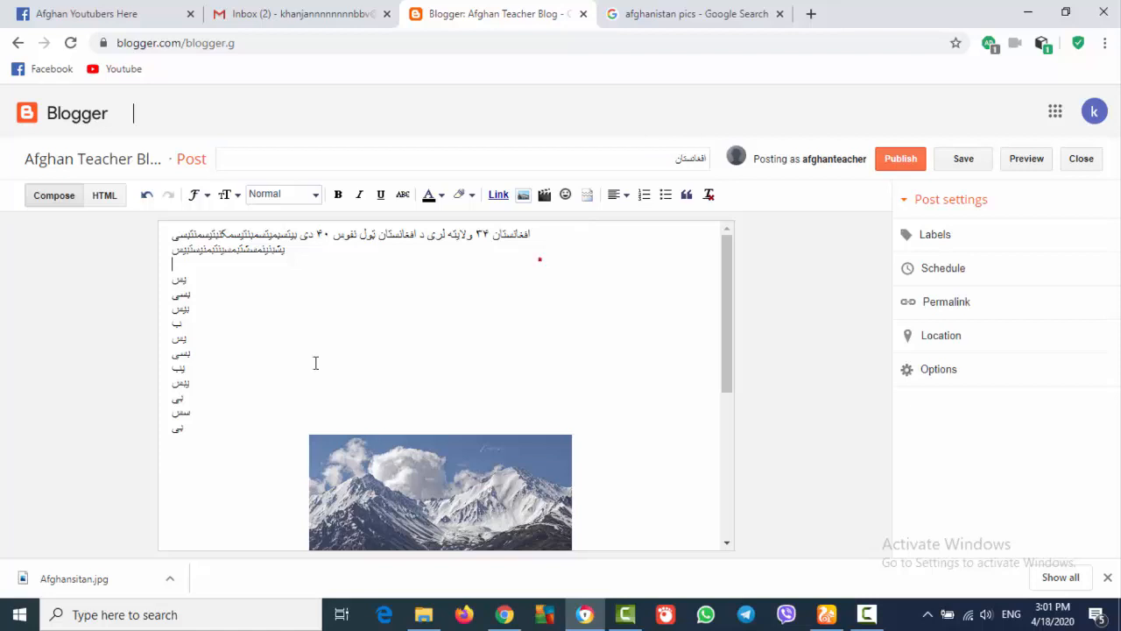
pyautogui.moveTo(206, 426); pyautogui.dragTo(172, 235)
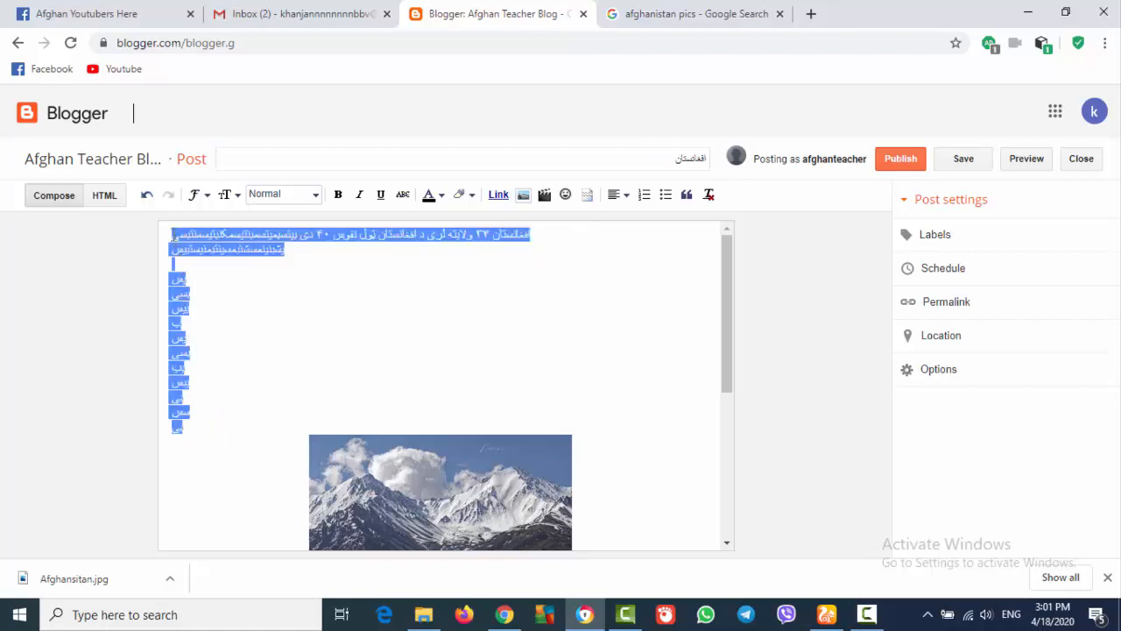
pyautogui.click(276, 328)
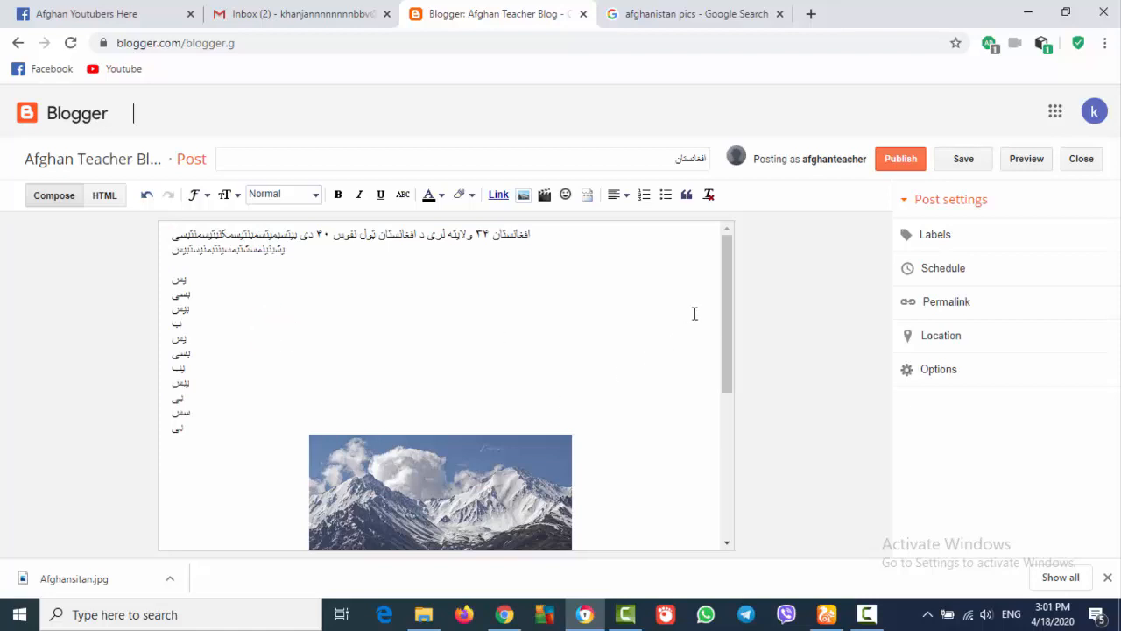
pyautogui.moveTo(725, 324); pyautogui.dragTo(723, 470)
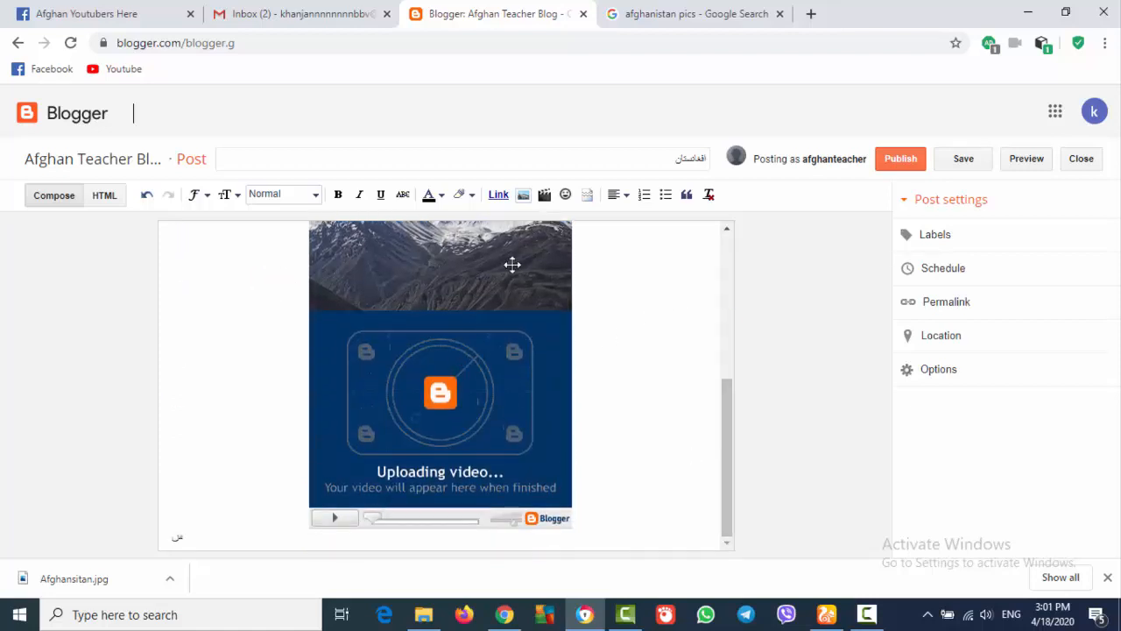
pyautogui.moveTo(724, 430); pyautogui.dragTo(733, 288)
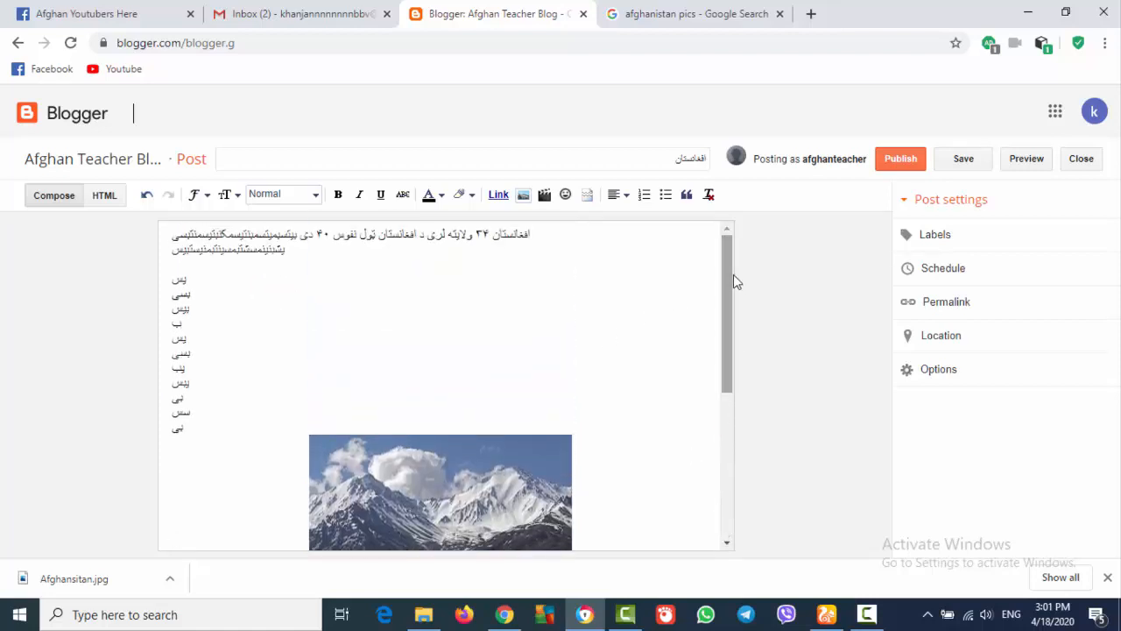
# Publish the post, open the live blog, and close the Google search tab
pyautogui.click(894, 158)
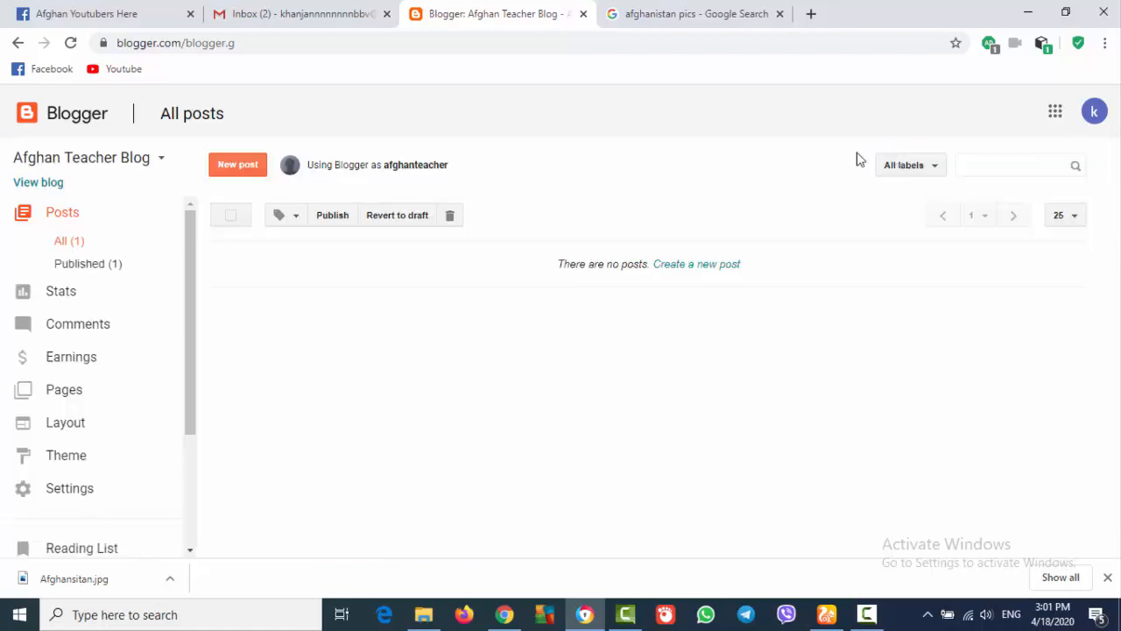
pyautogui.click(38, 182)
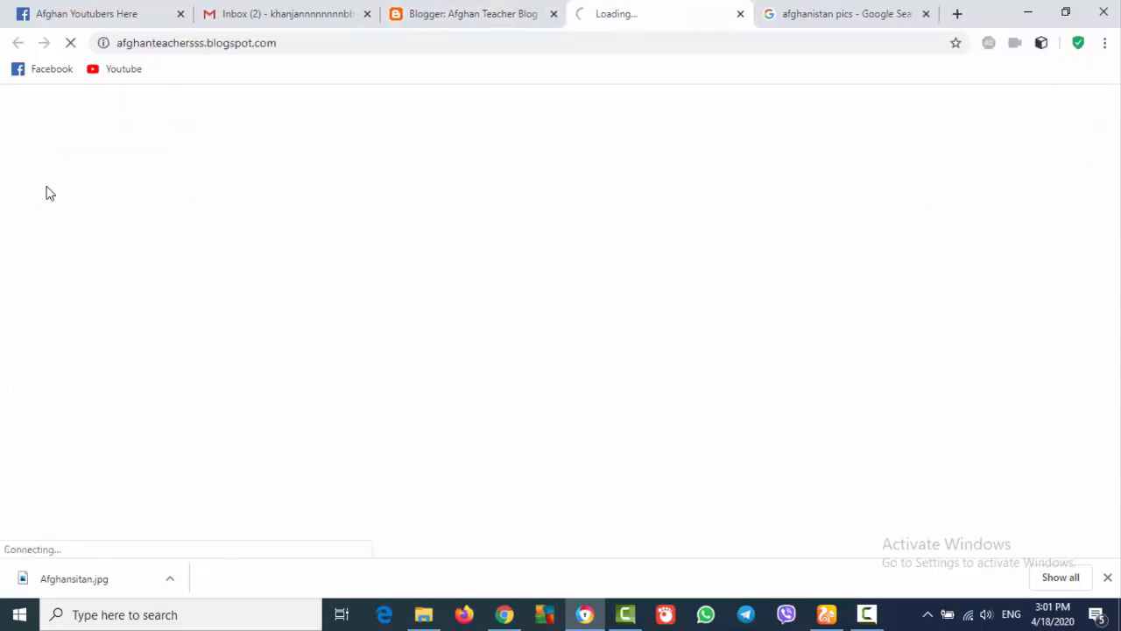
pyautogui.click(926, 14)
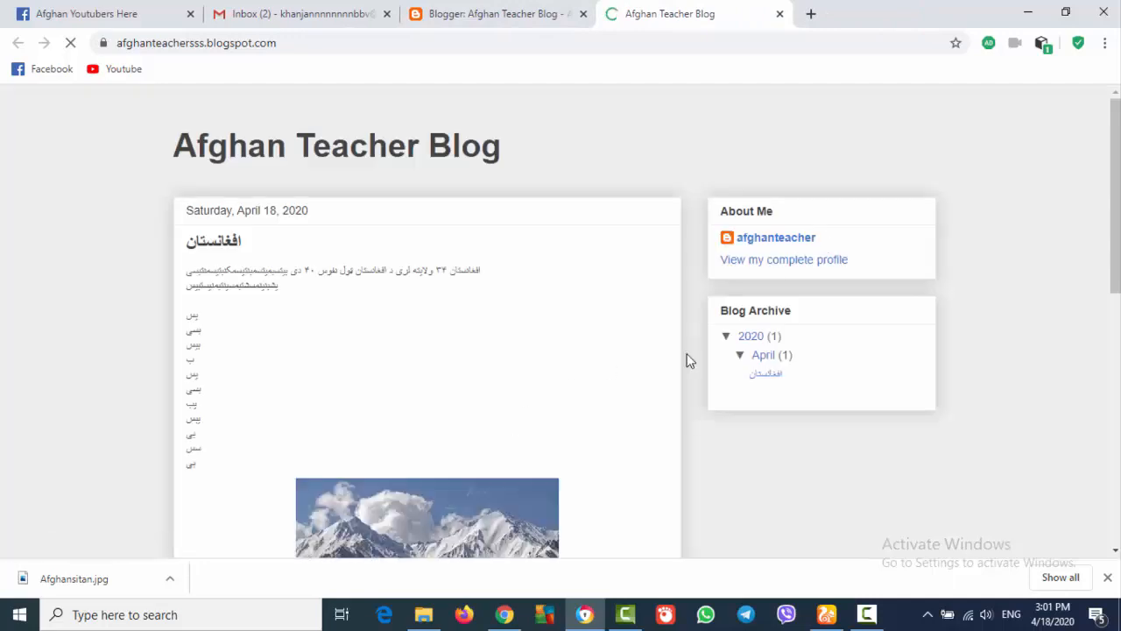
# Inspect the published post's lines on the live blog, then return to the Blogger dashboard
pyautogui.moveTo(1108, 149); pyautogui.dragTo(1109, 117)
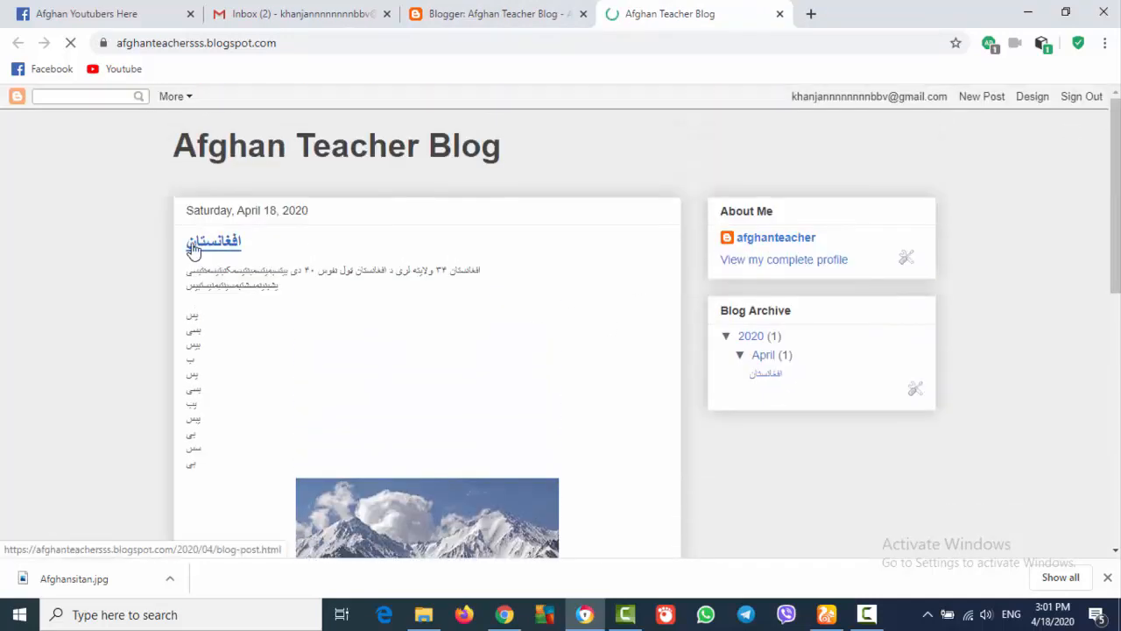
pyautogui.moveTo(282, 285); pyautogui.dragTo(187, 301)
pyautogui.moveTo(194, 383); pyautogui.dragTo(299, 462)
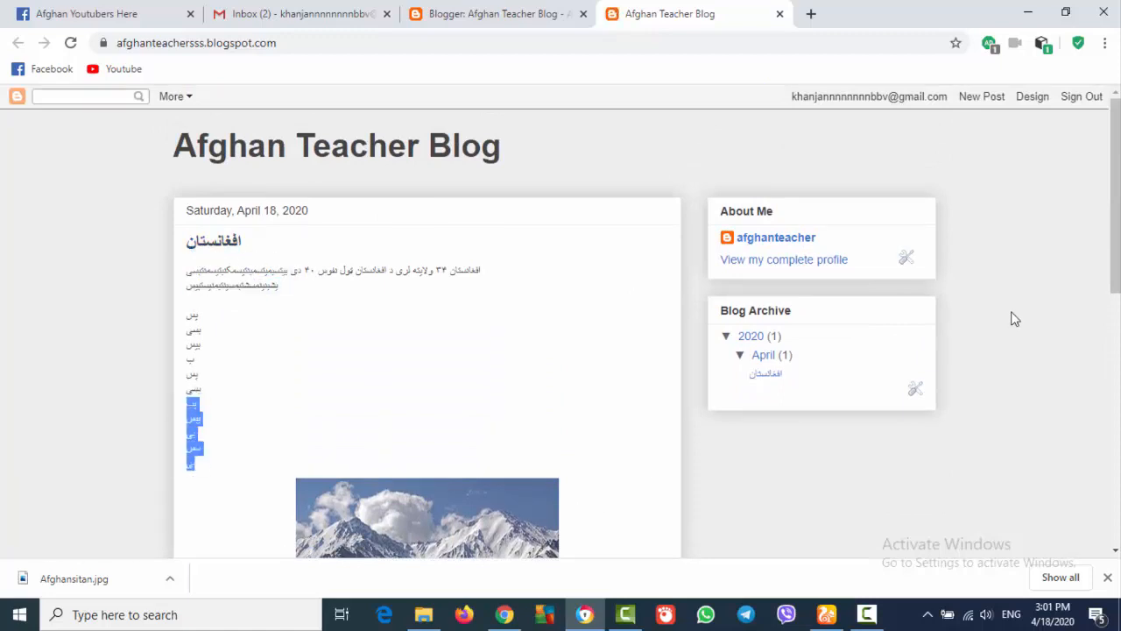
pyautogui.moveTo(1117, 200); pyautogui.dragTo(1117, 253)
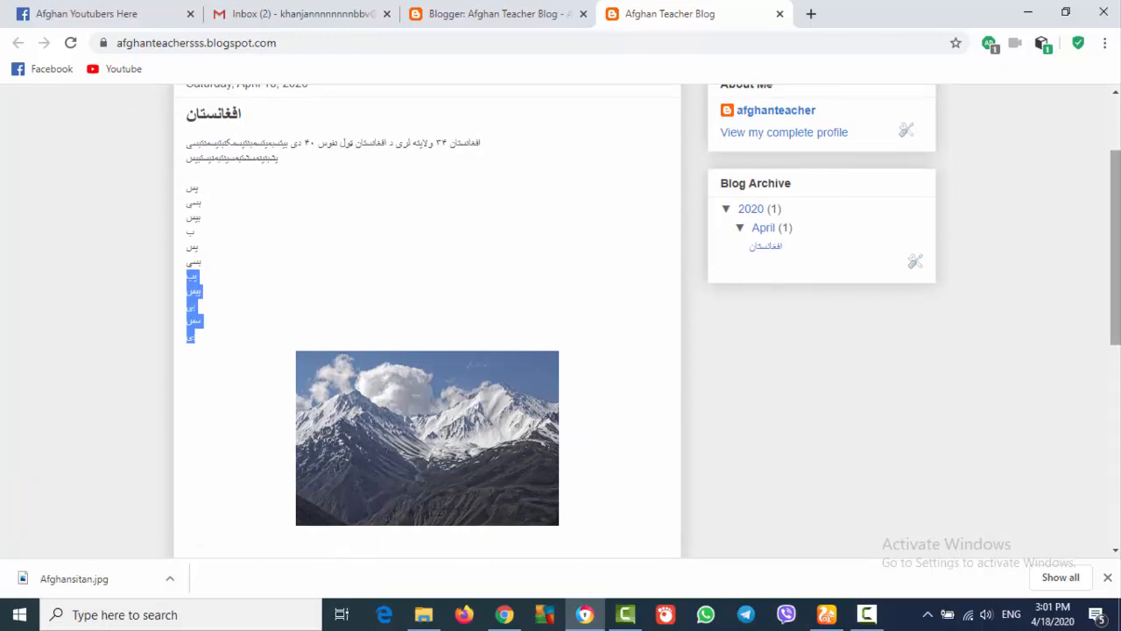
pyautogui.scroll(2, 1094, 123)
pyautogui.click(499, 17)
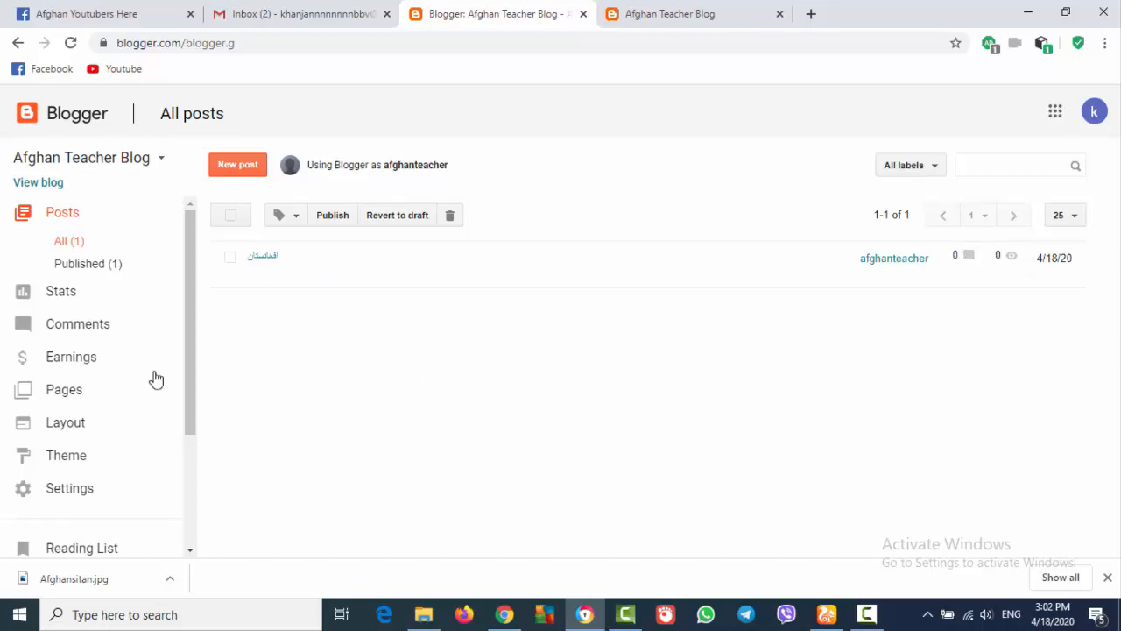
# Look over the live Afghan Teacher Blog page again
pyautogui.moveTo(193, 313)
pyautogui.mouseDown()
pyautogui.moveTo(198, 405)
pyautogui.moveTo(185, 309)
pyautogui.mouseUp()
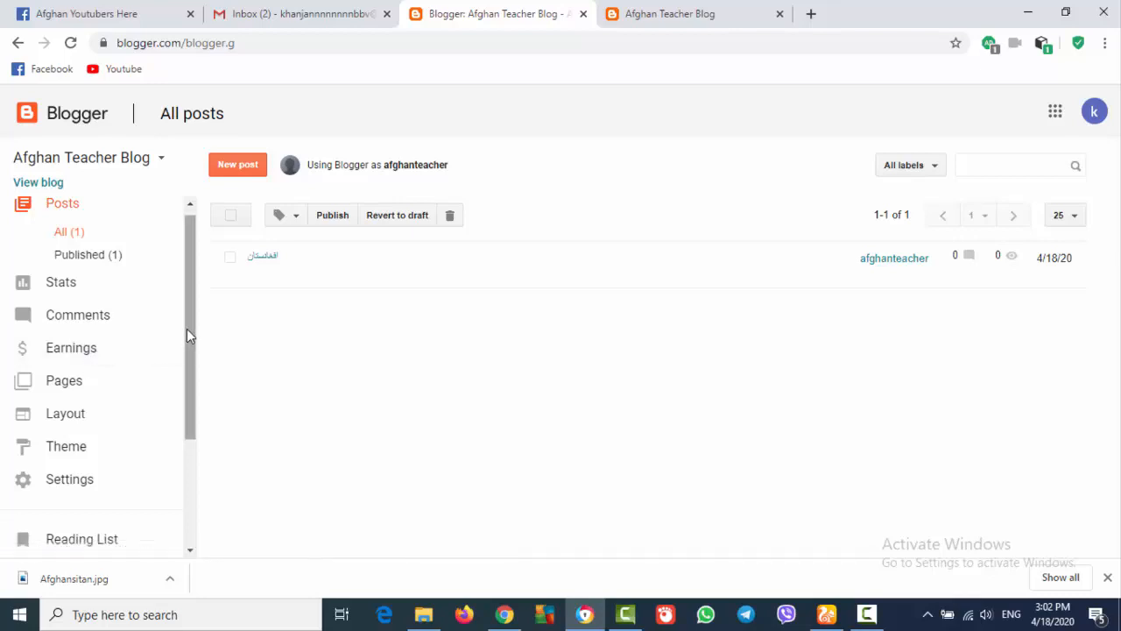
pyautogui.moveTo(192, 317); pyautogui.dragTo(188, 292)
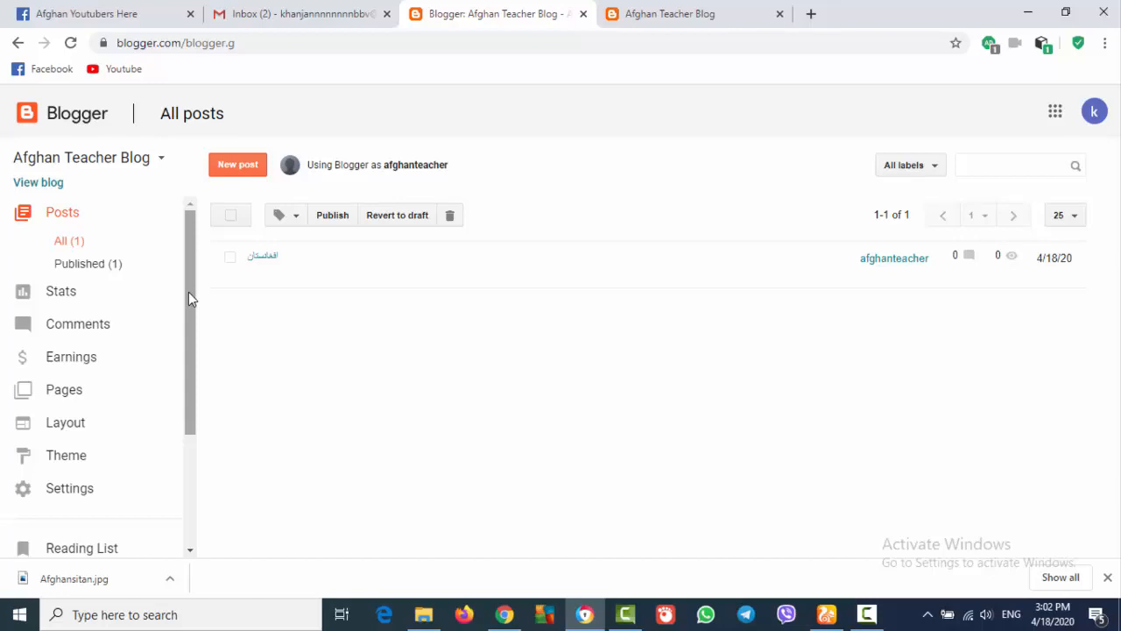
pyautogui.moveTo(563, 282)
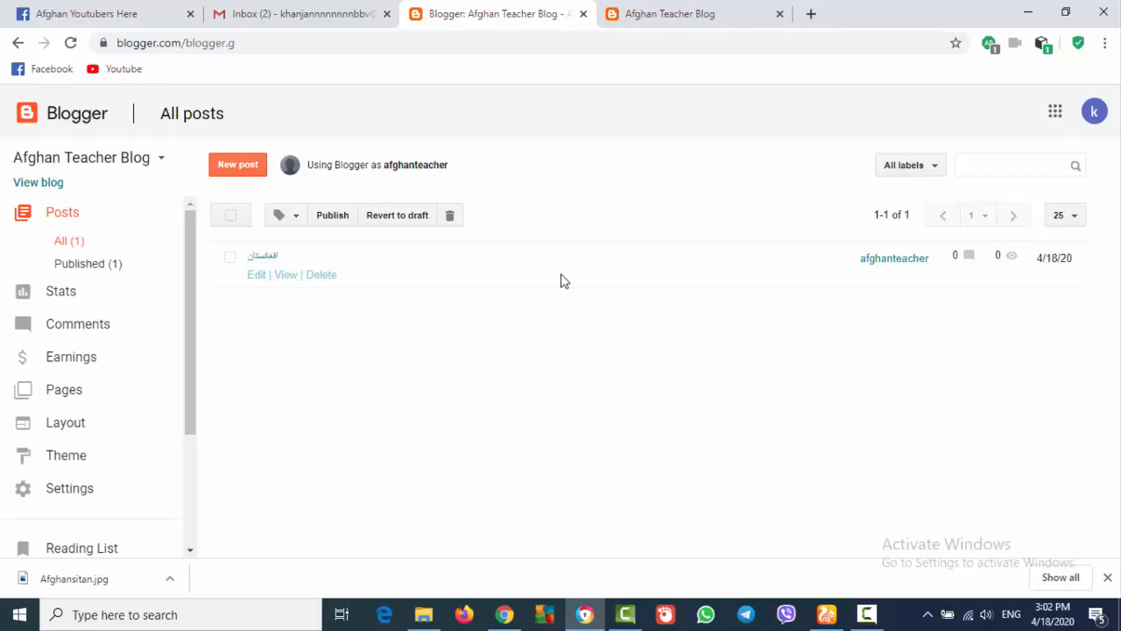
pyautogui.click(705, 17)
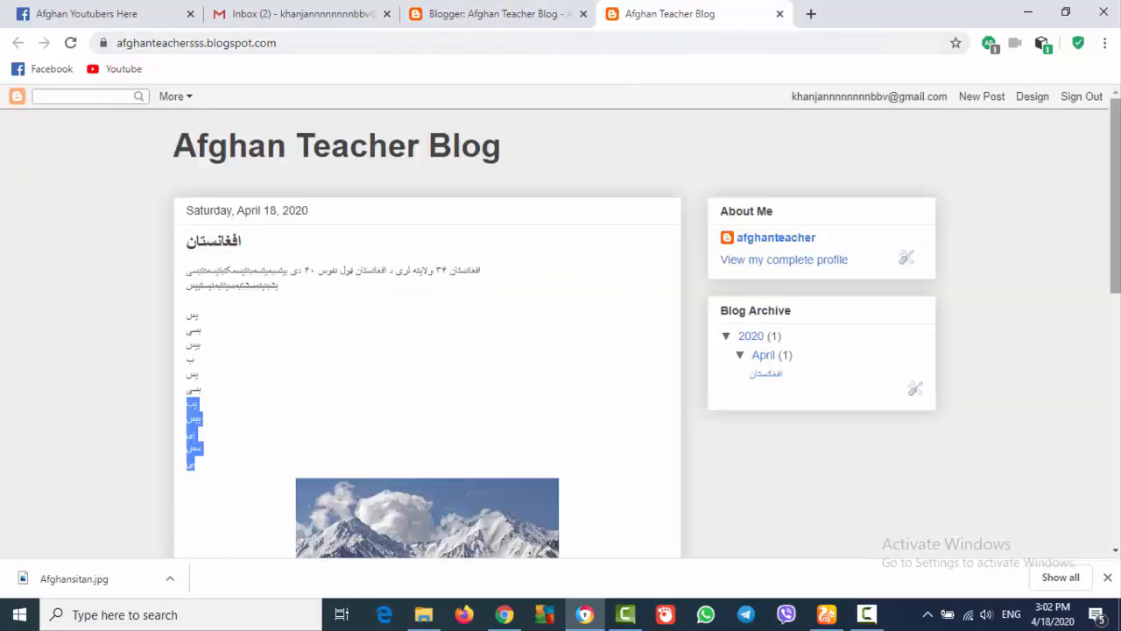
pyautogui.scroll(-5, 1117, 195)
pyautogui.scroll(5, 1119, 195)
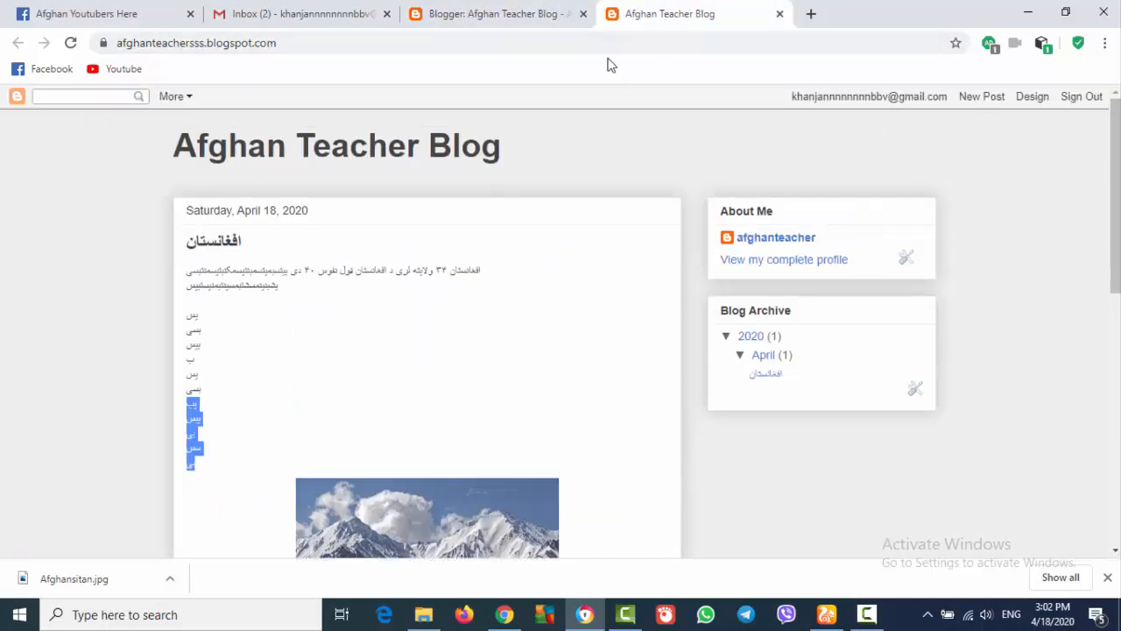
# Back in Blogger, open Earnings from the left sidebar
pyautogui.click(543, 8)
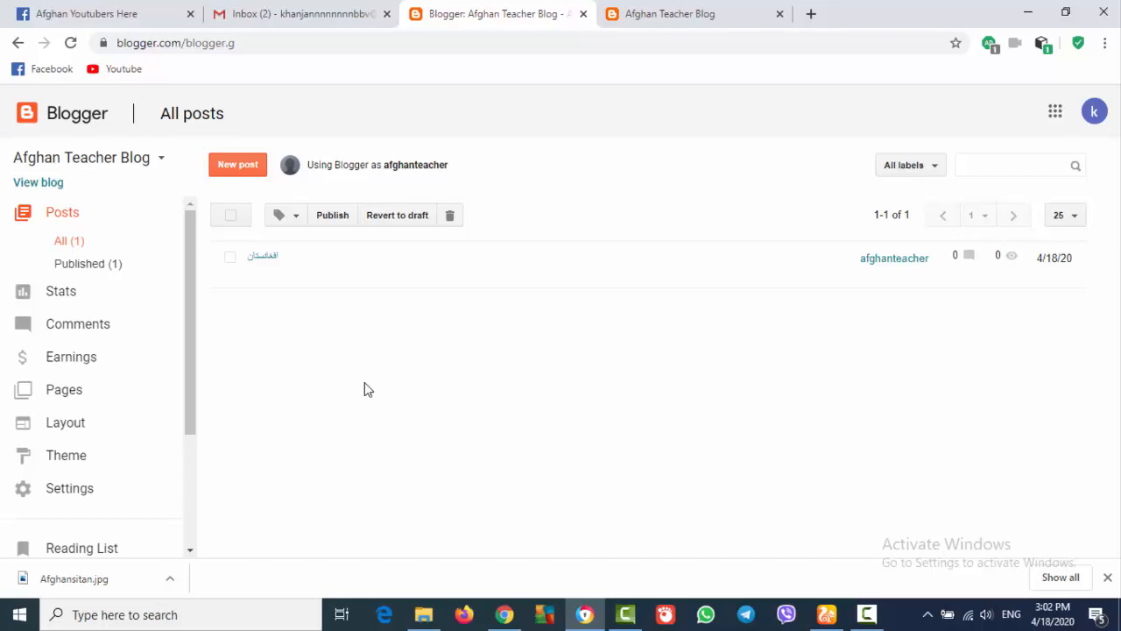
pyautogui.click(192, 336)
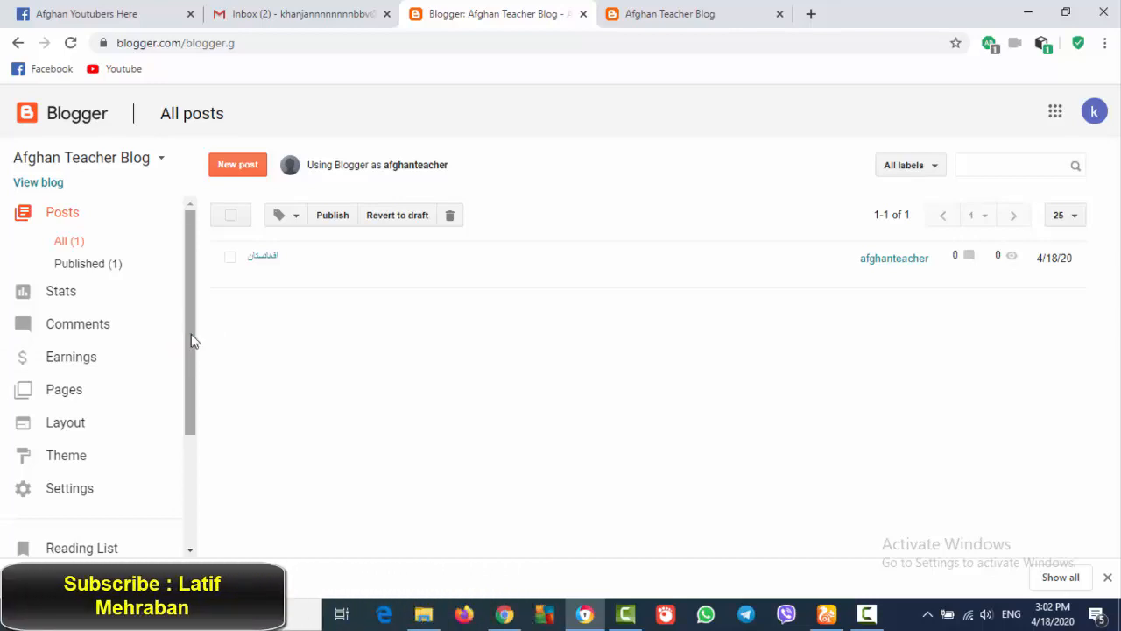
pyautogui.click(88, 360)
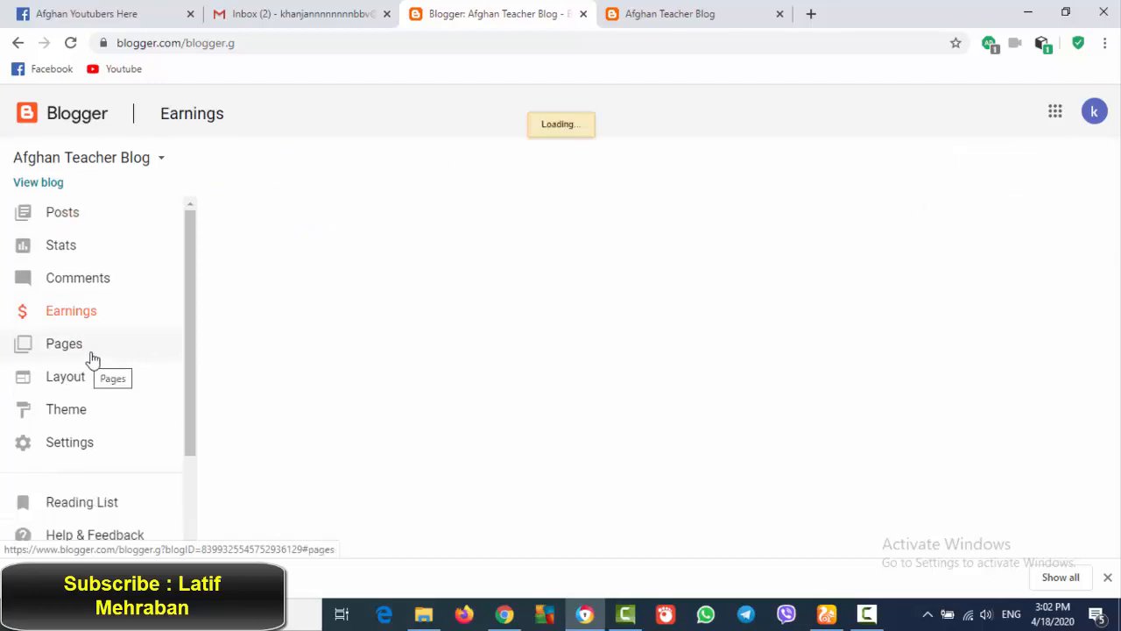